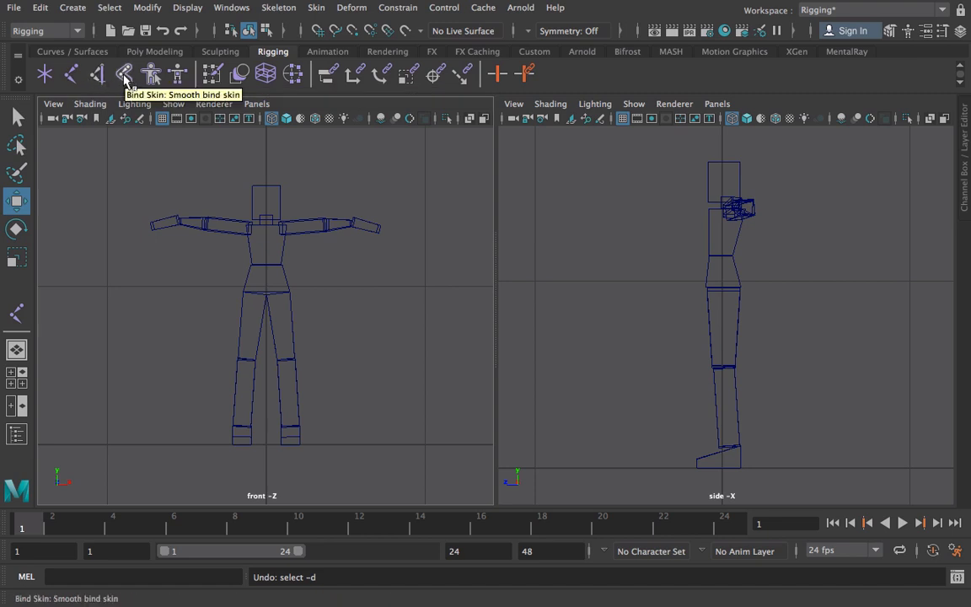
Create a joint chain for the +X side leg, placing hip, knee and ankle joints in the front view and the toe joint in the side view.
left_click(71, 76)
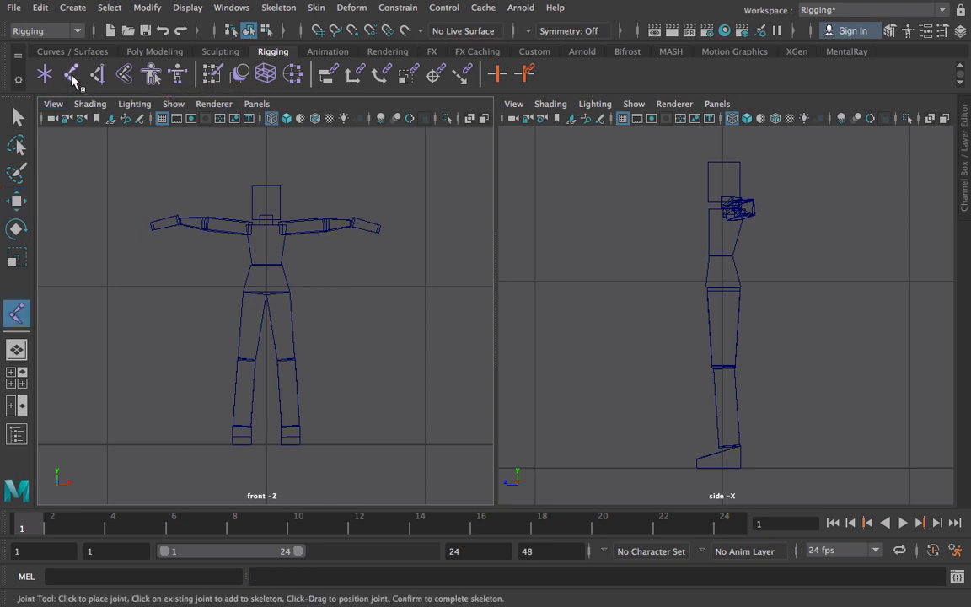
left_click(280, 299)
left_click(286, 361)
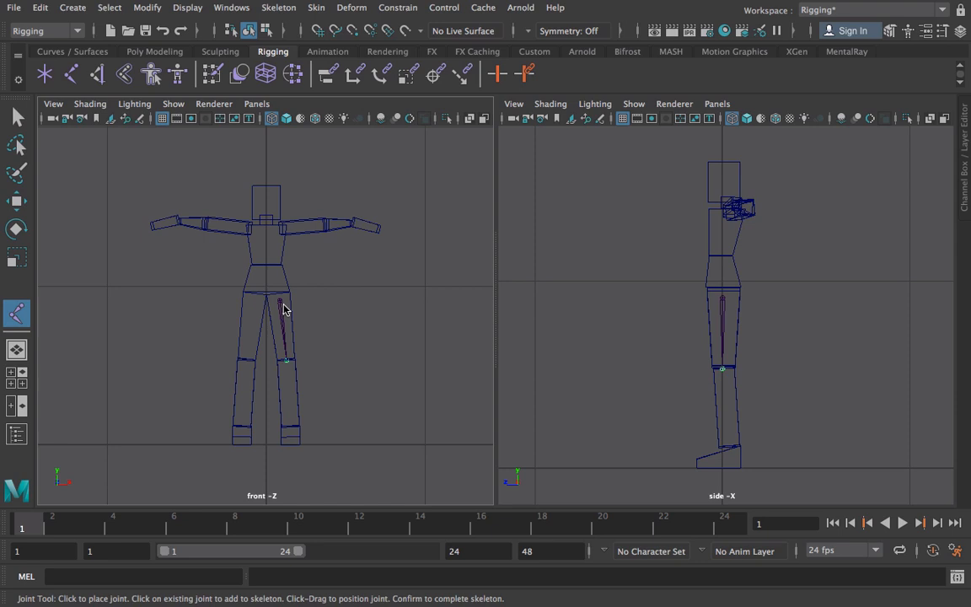
left_click(291, 432)
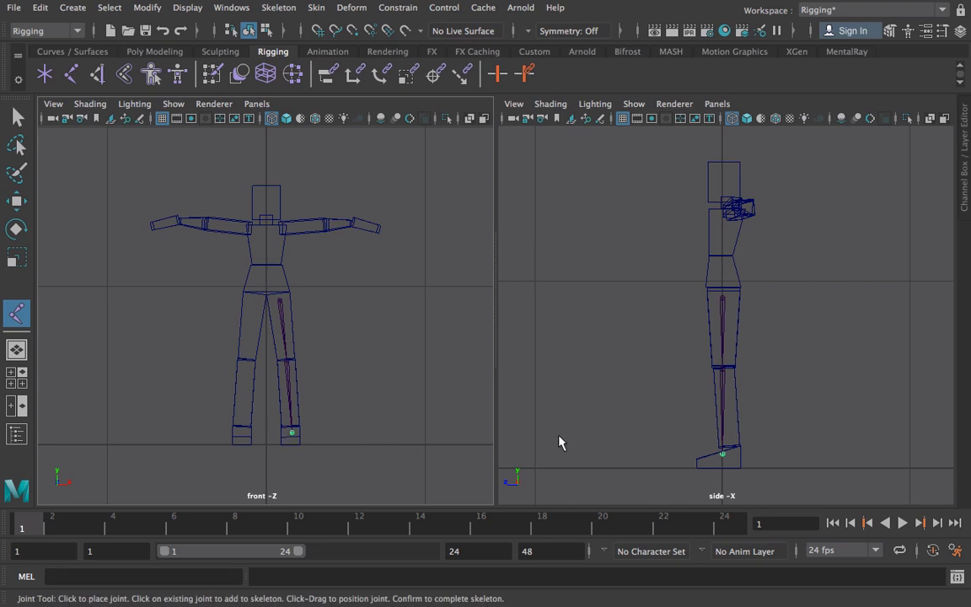
left_click(704, 462)
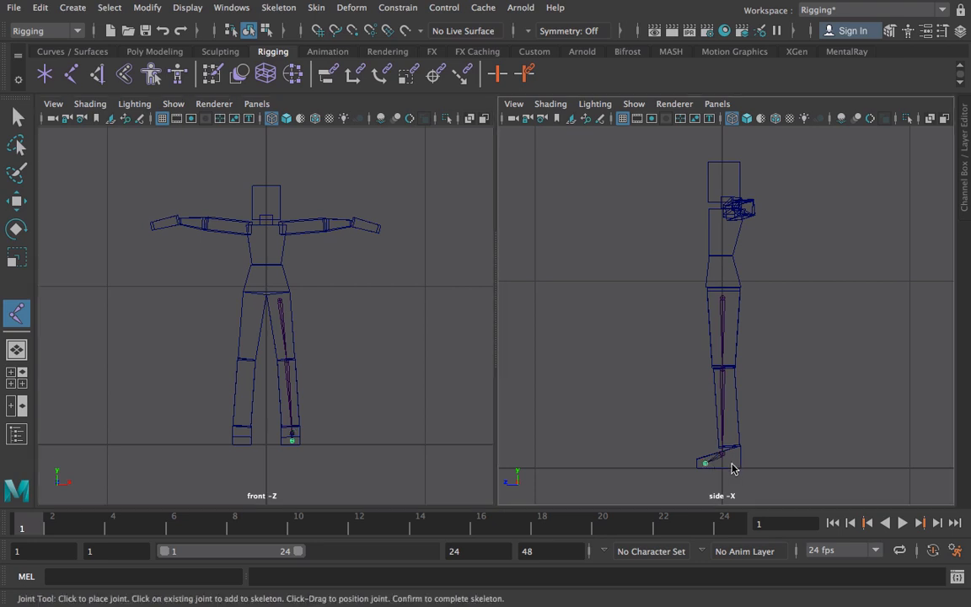
Move the ankle joint slightly back and down inside the foot, and position the toe joint at about 0.161, 0.030, 0.078 cm.
key("w")
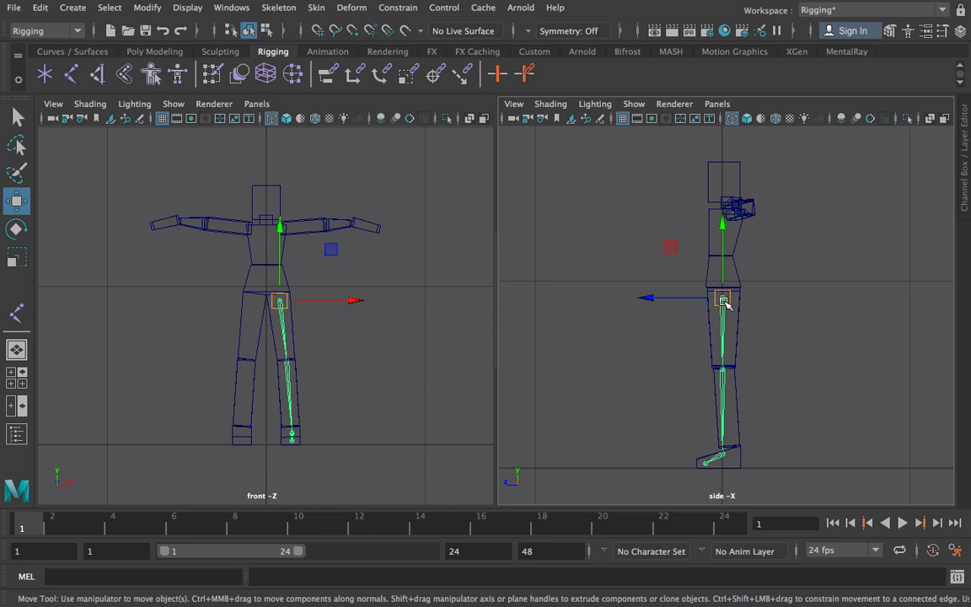
left_click(722, 453)
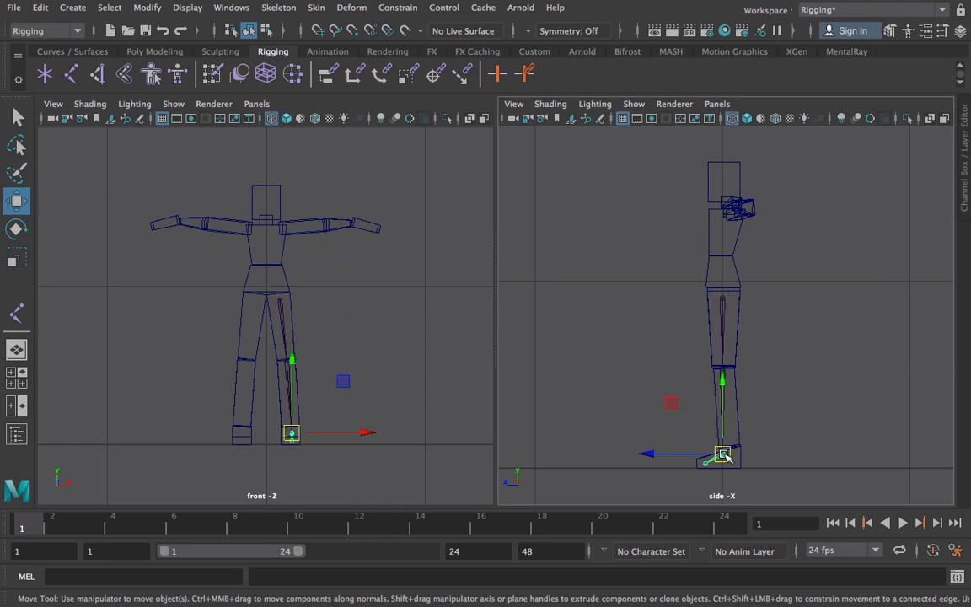
left_click_drag(689, 456, 696, 457)
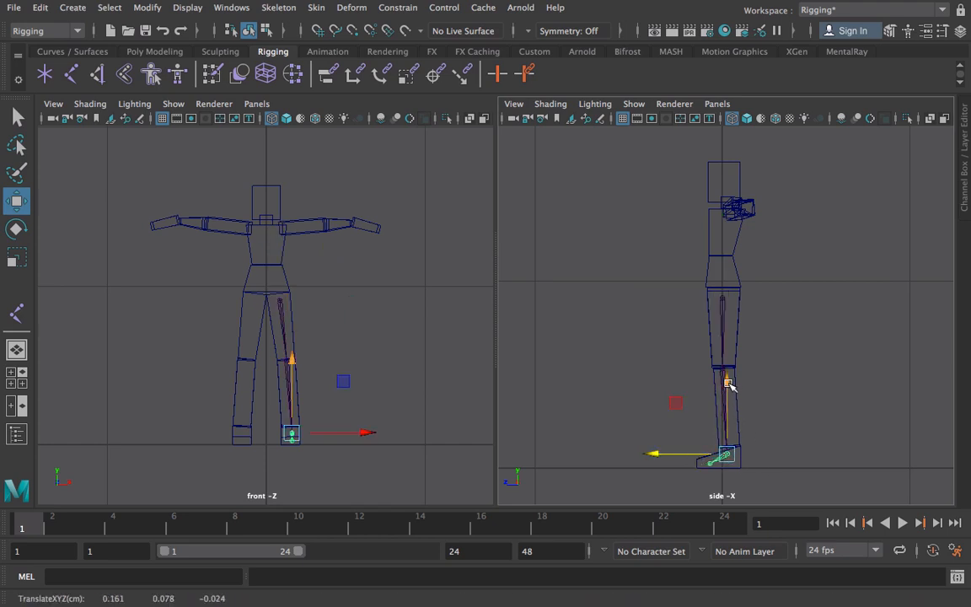
left_click_drag(728, 386, 711, 422)
left_click(709, 468)
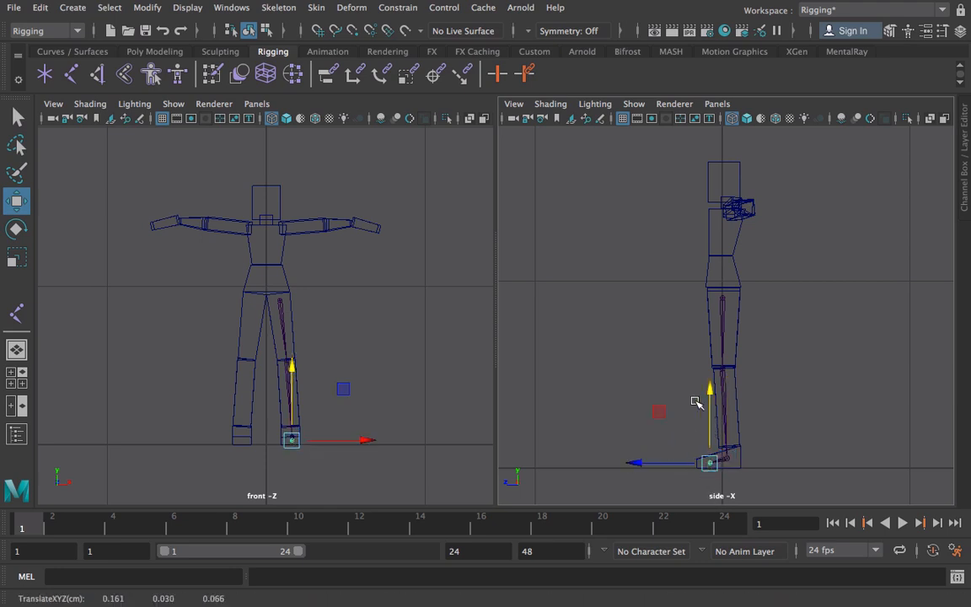
left_click(730, 460)
left_click_drag(699, 460, 700, 459)
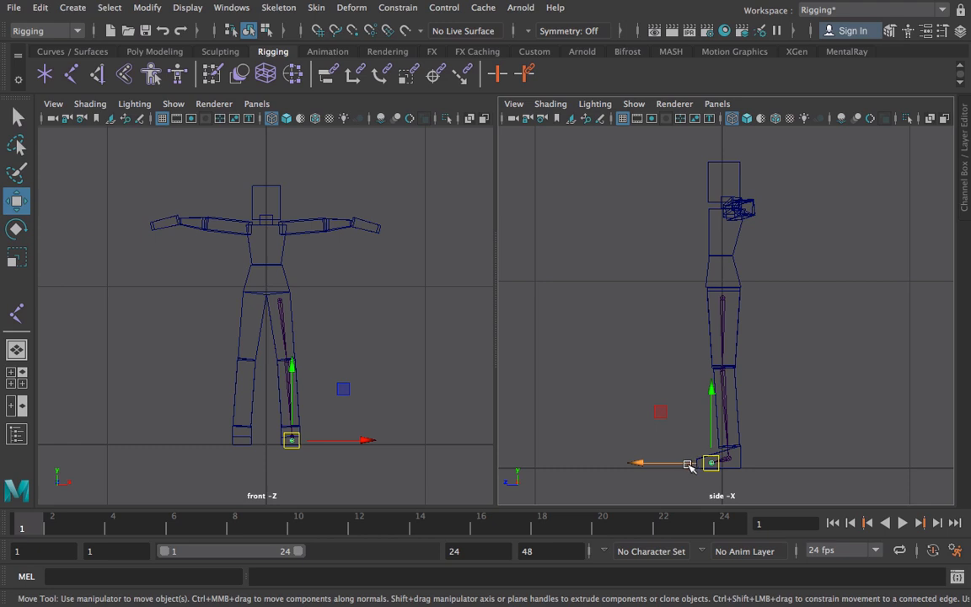
left_click_drag(689, 460, 683, 459)
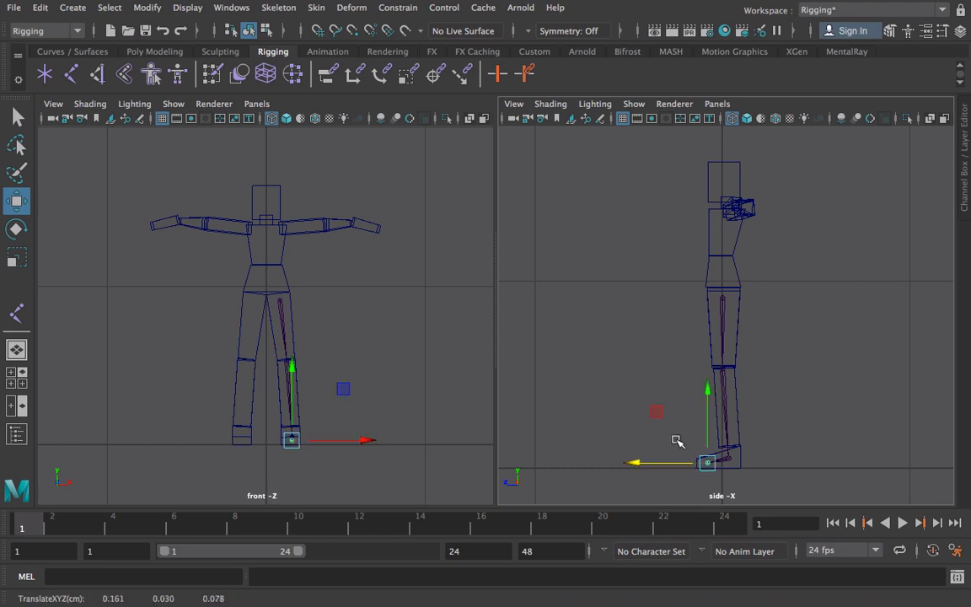
left_click(641, 403)
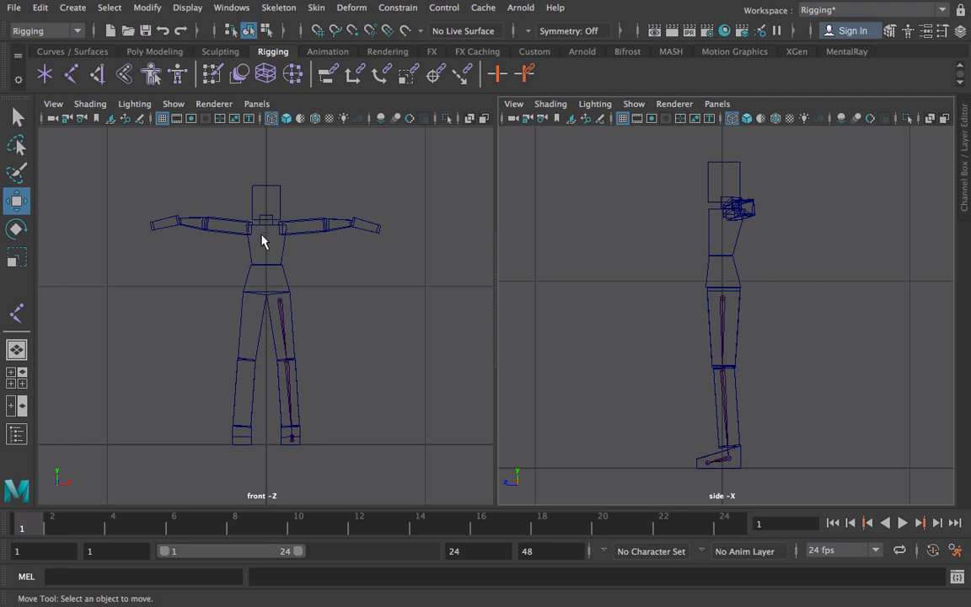
Mirror the whole leg joint chain from its hip joint across YZ with the Behavior mirror function.
left_click(282, 308)
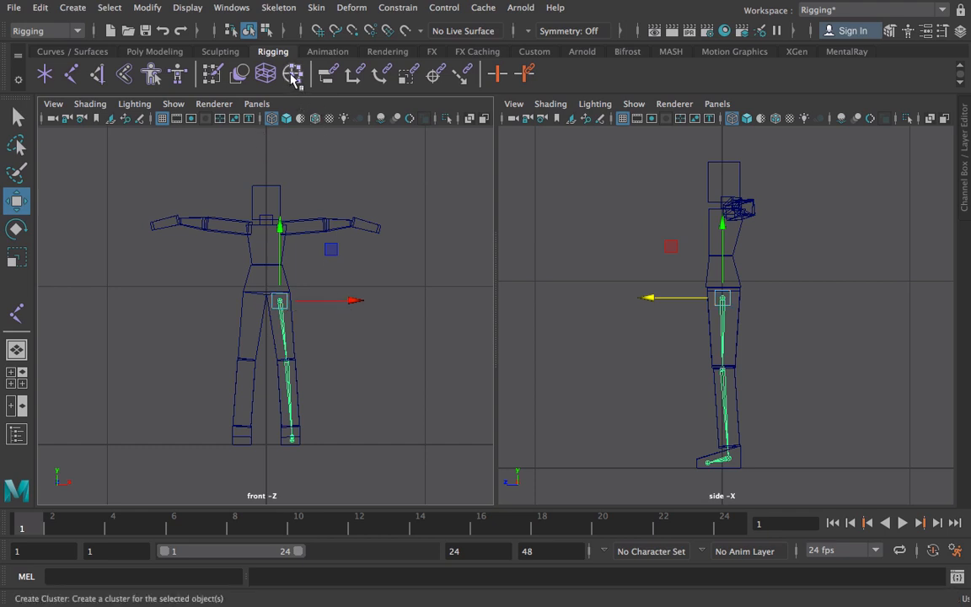
left_click(279, 7)
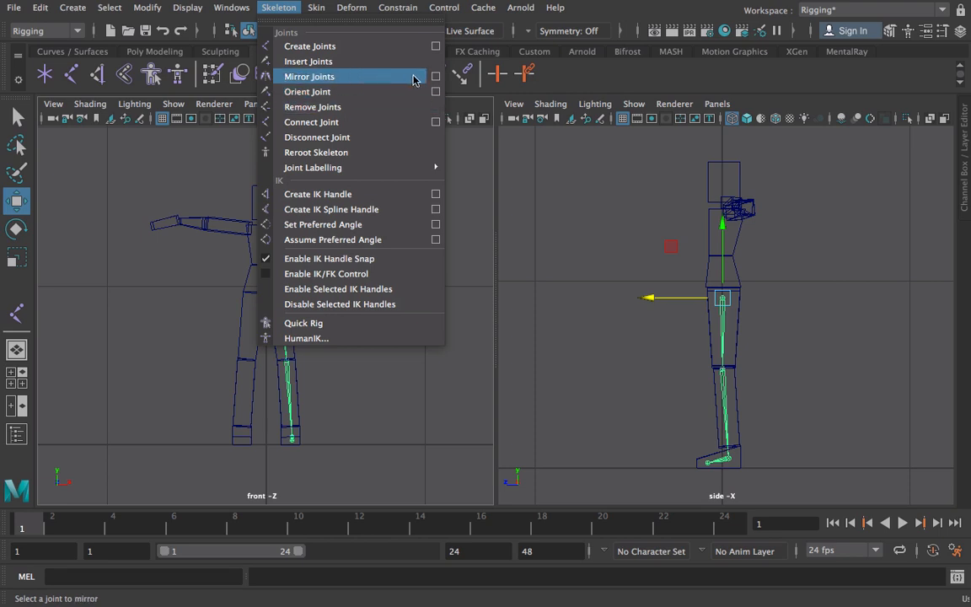
left_click(435, 76)
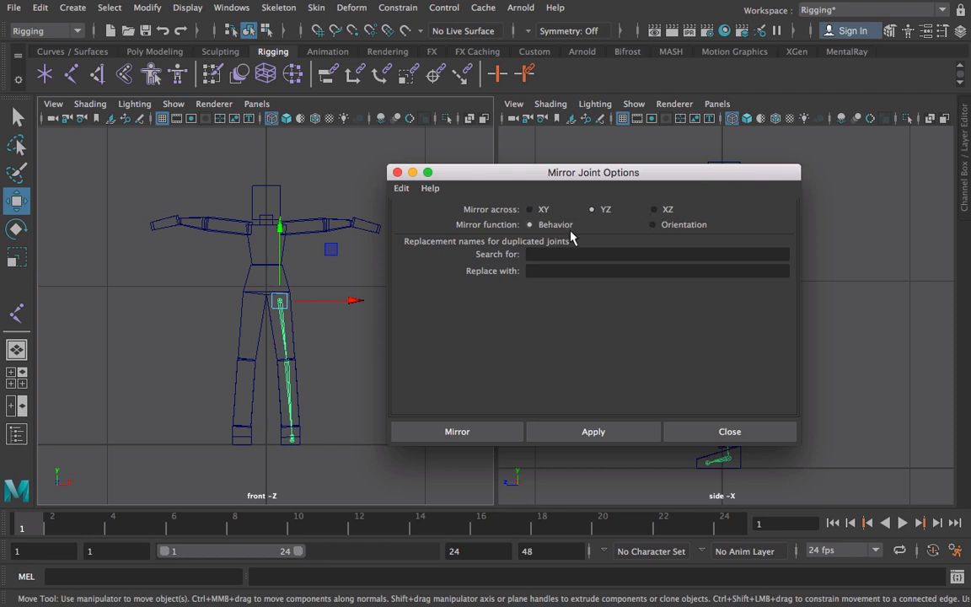
left_click(495, 443)
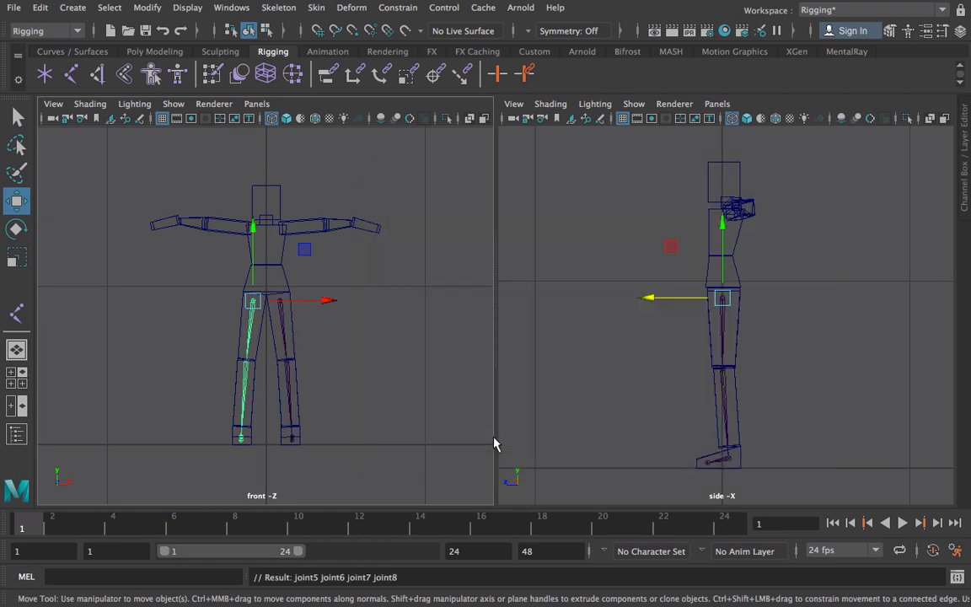
left_click(393, 376)
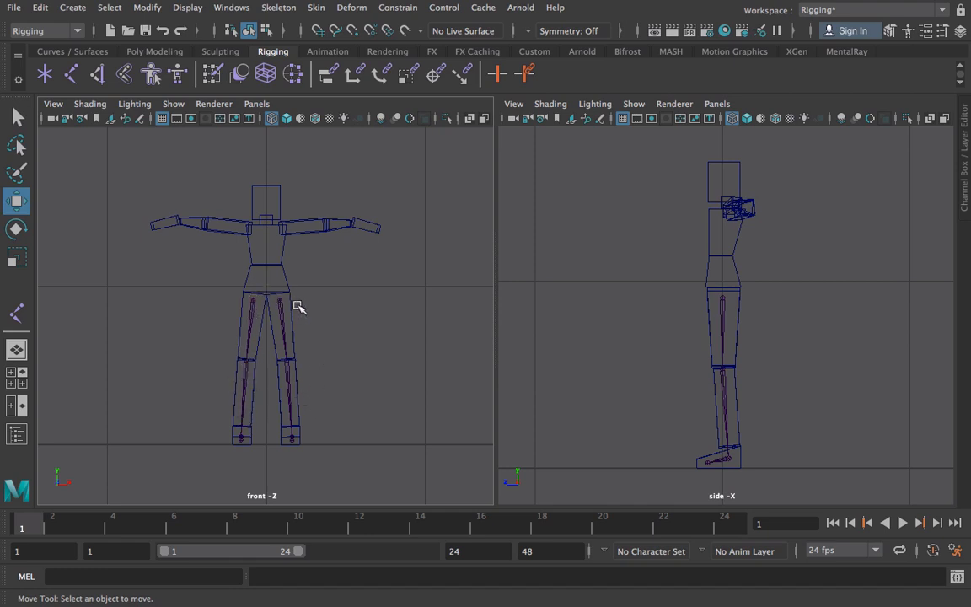
Create a five-joint spine chain up the body's centerline in the front view, from the pelvis through chest and neck to the head.
left_click(72, 75)
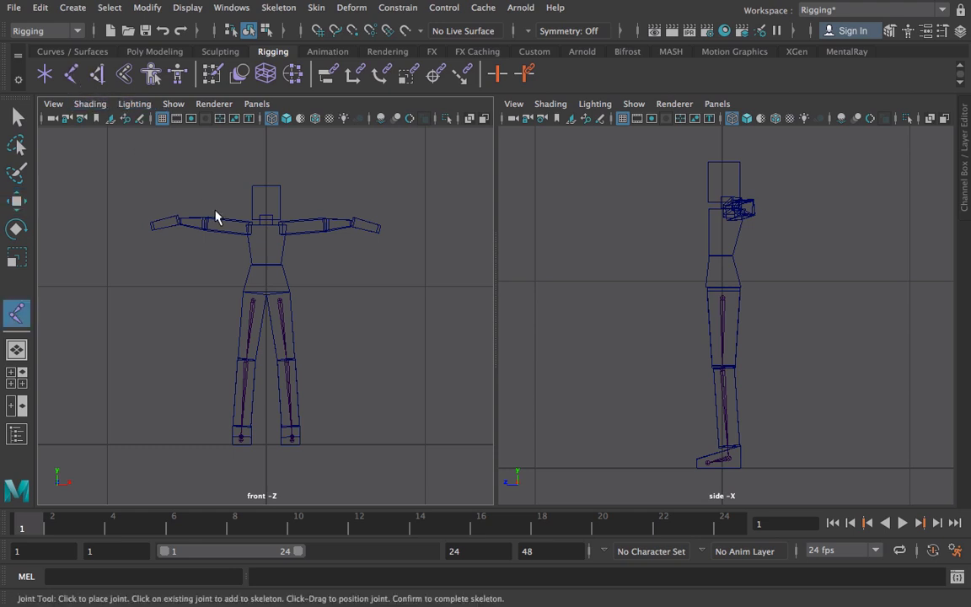
left_click(267, 283)
left_click(267, 256)
left_click(267, 224)
left_click(267, 204)
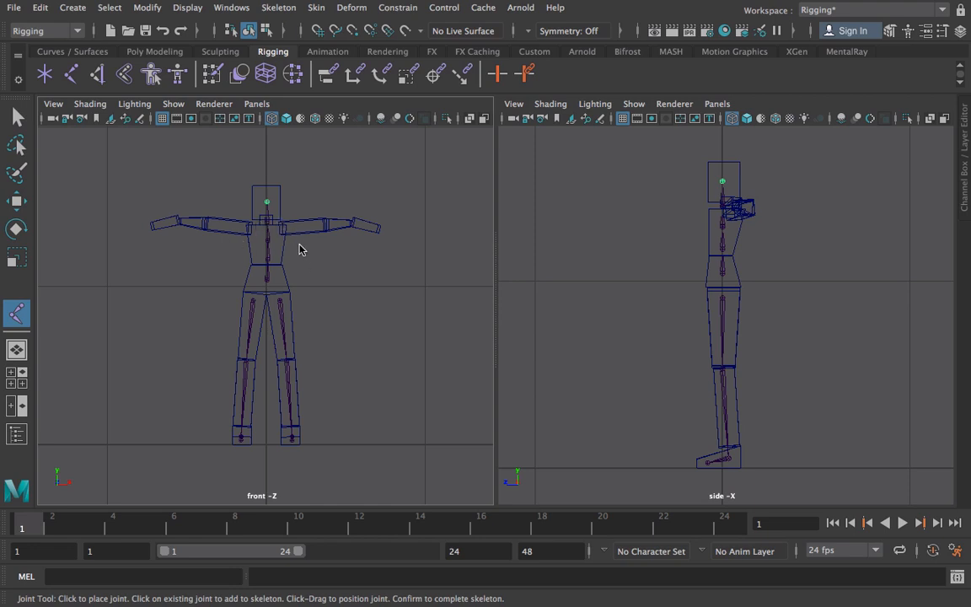
key("w")
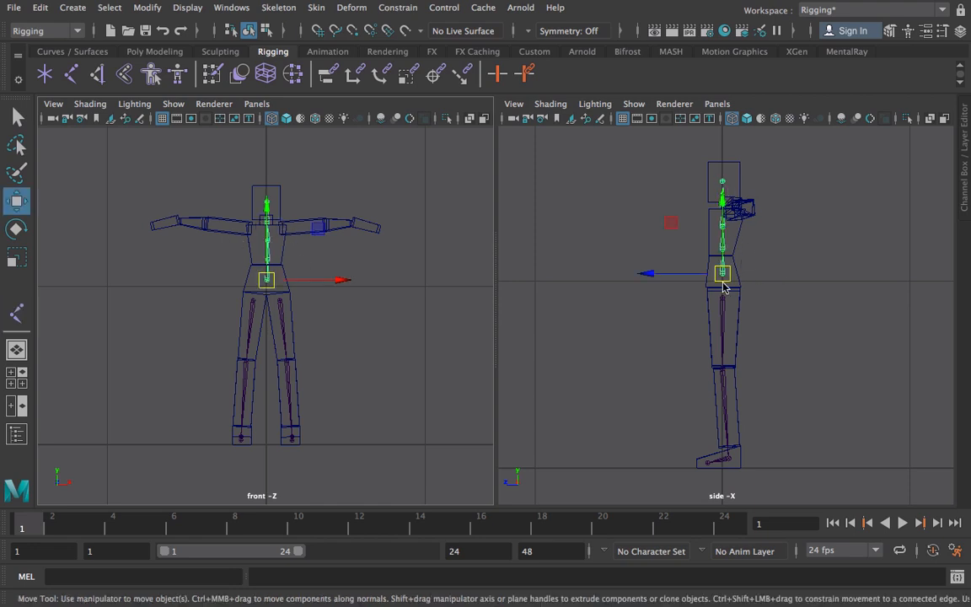
left_click(765, 252)
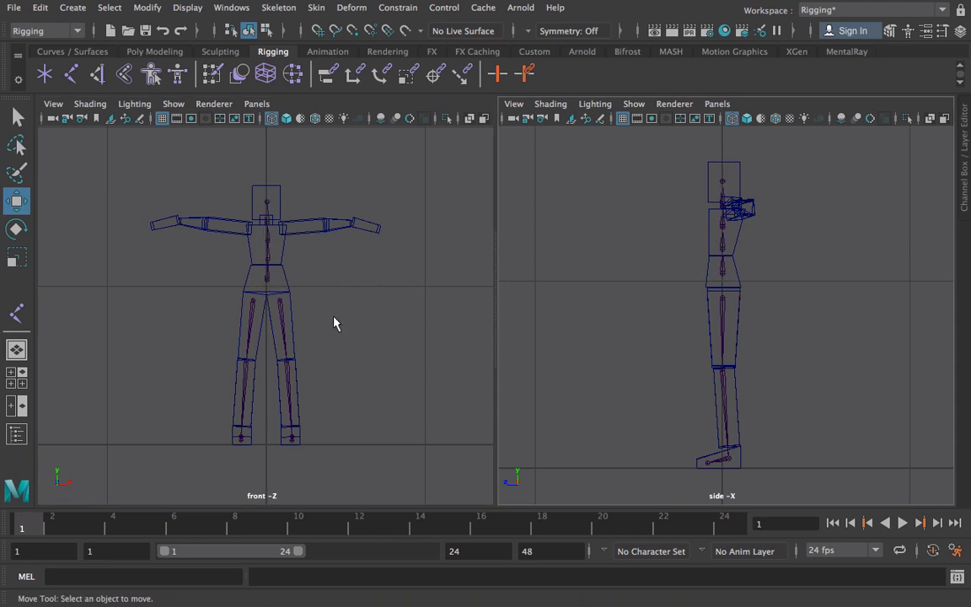
Open the Hypergraph Hierarchy editor and place it beside the front view so the character stays visible.
left_click(230, 8)
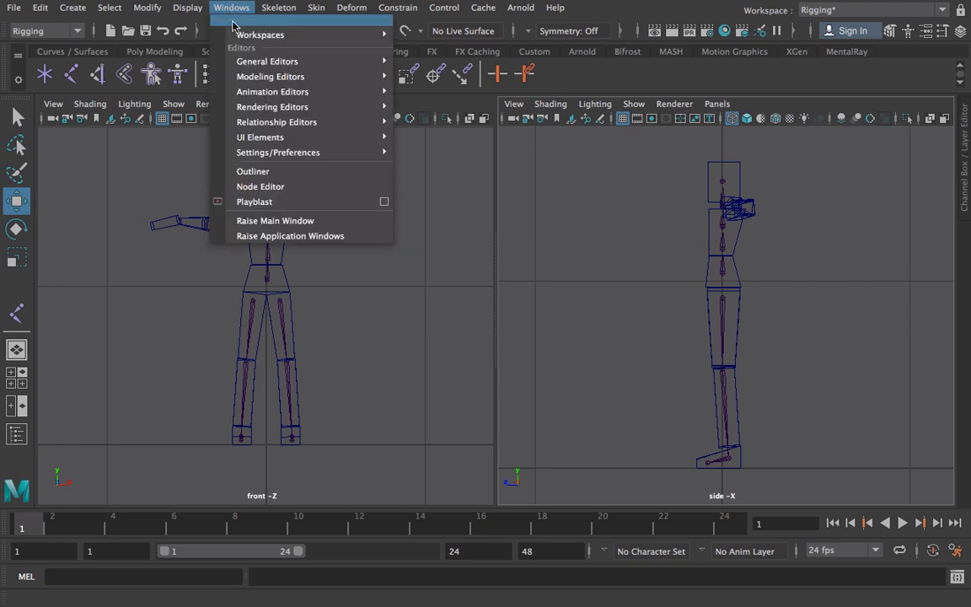
mouse_move(302, 93)
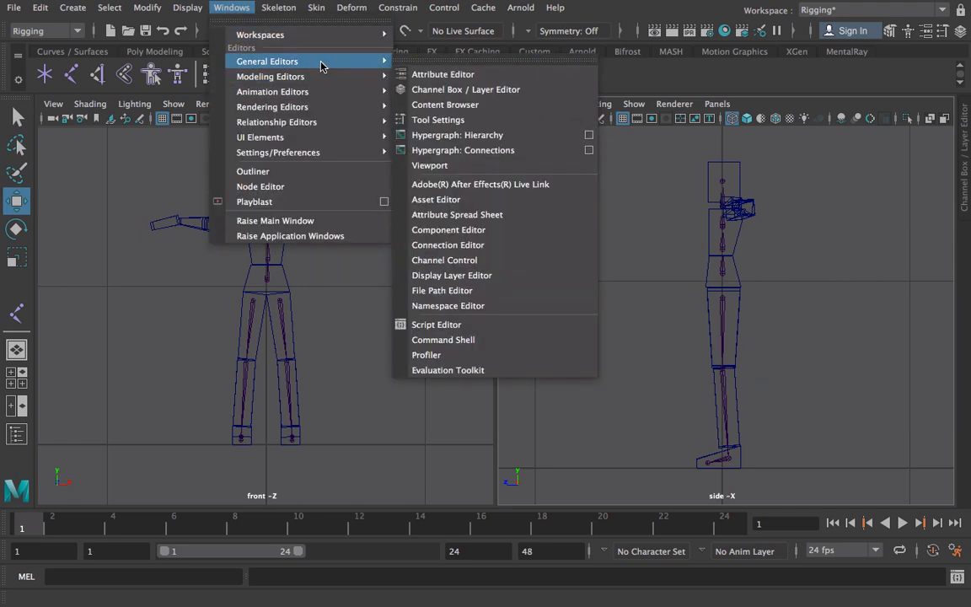
mouse_move(368, 76)
left_click(449, 136)
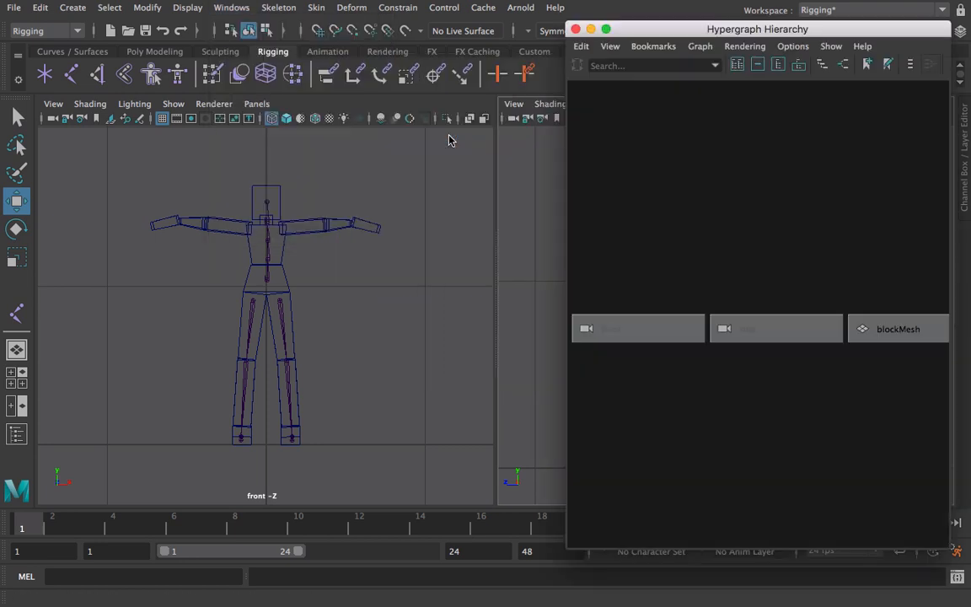
left_click_drag(830, 35, 782, 31)
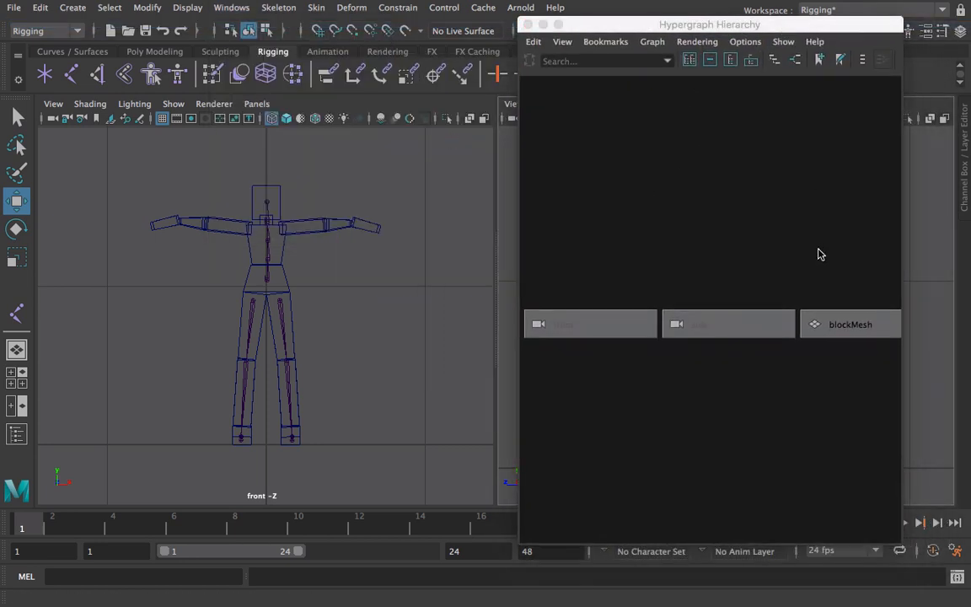
Frame all nodes in the Hypergraph so the mesh and the three joint hierarchies fit in view, and clear the selection.
left_click(815, 327)
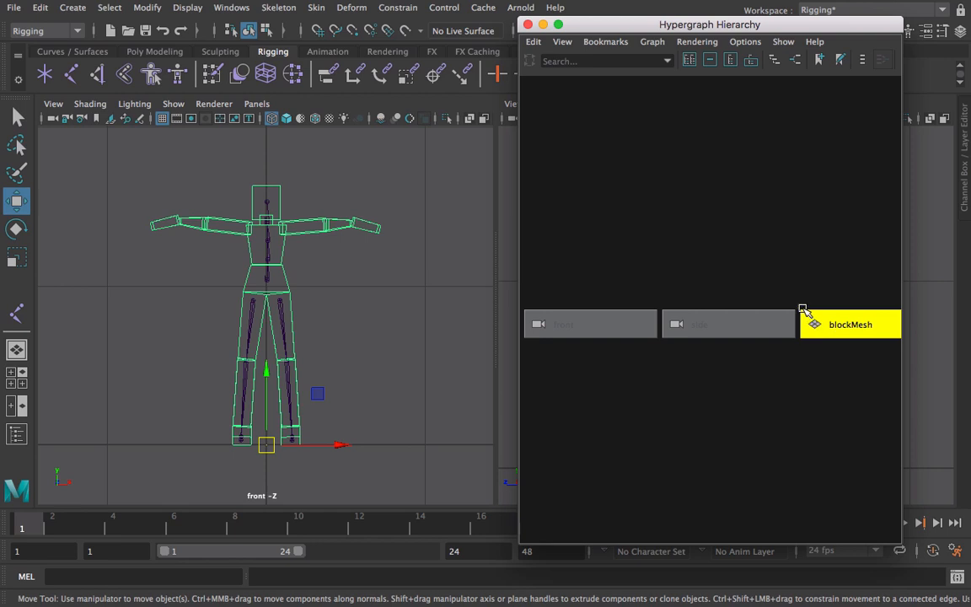
scroll(733, 277, "down", 4)
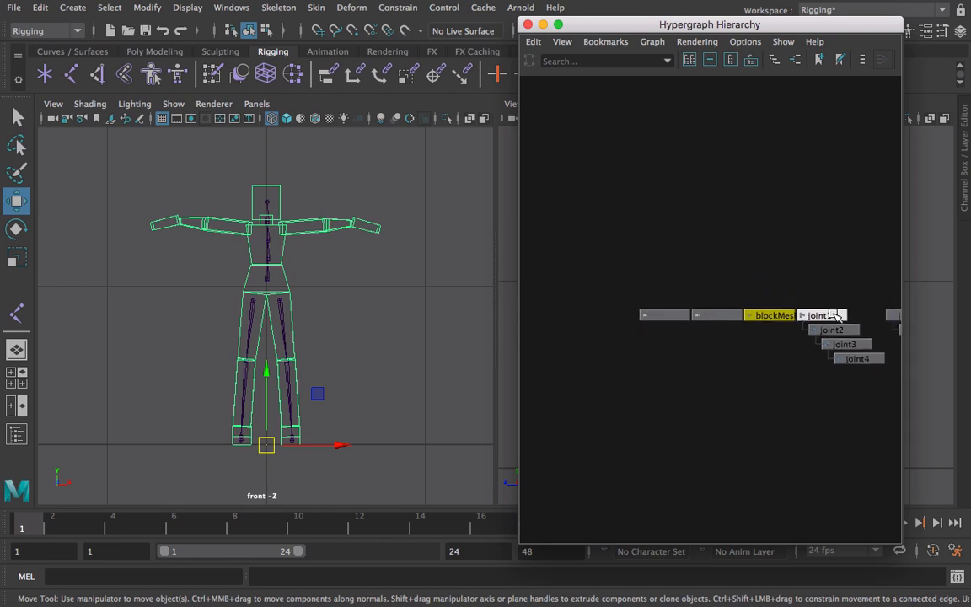
scroll(780, 276, "down", 2)
scroll(780, 276, "down", 2)
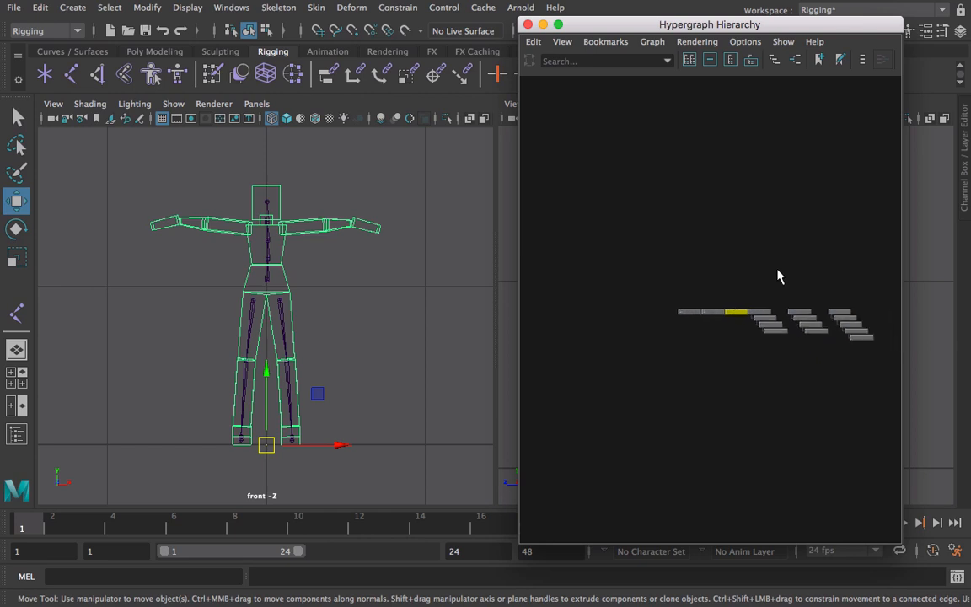
left_click(780, 277)
left_click_drag(669, 270, 889, 391)
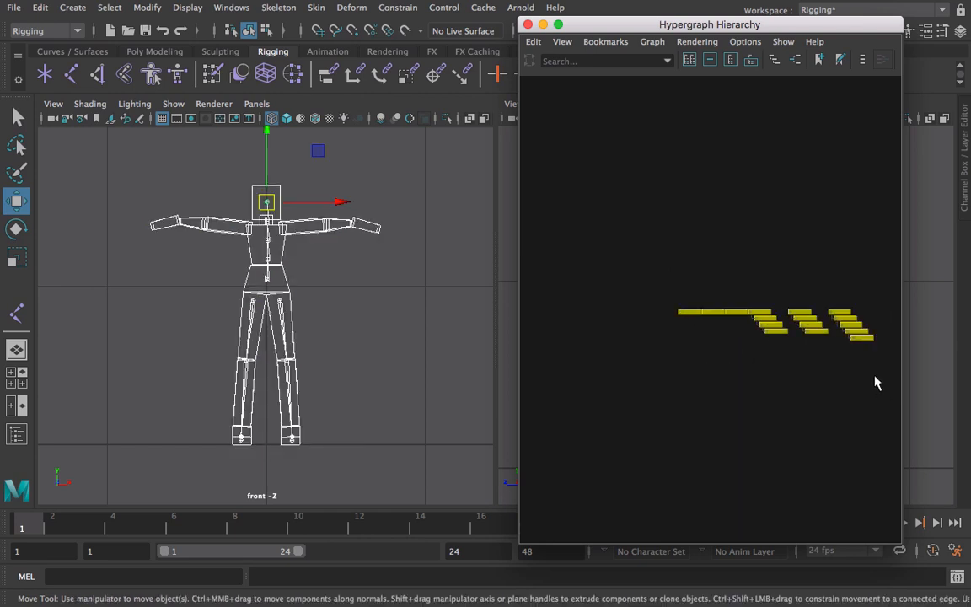
key("f")
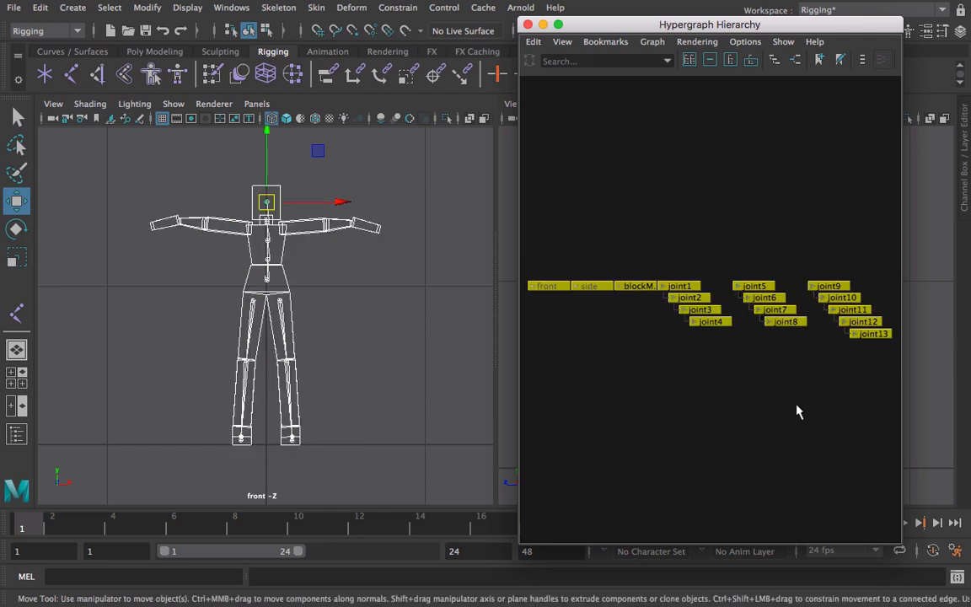
left_click(769, 262)
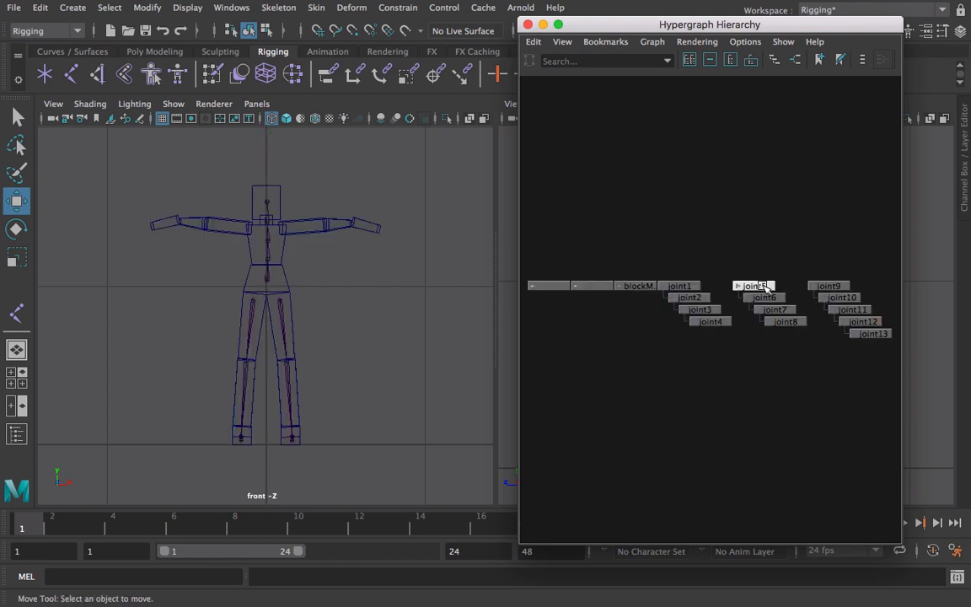
Select joint5 and joint1 in the Hypergraph to check which leg chain each root joint belongs to.
left_click(767, 289)
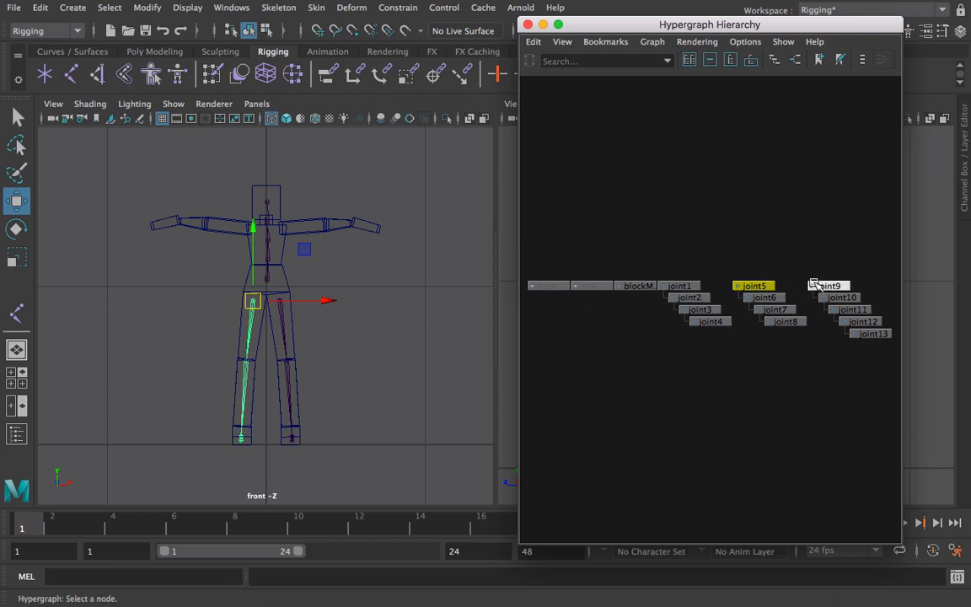
left_click(688, 288)
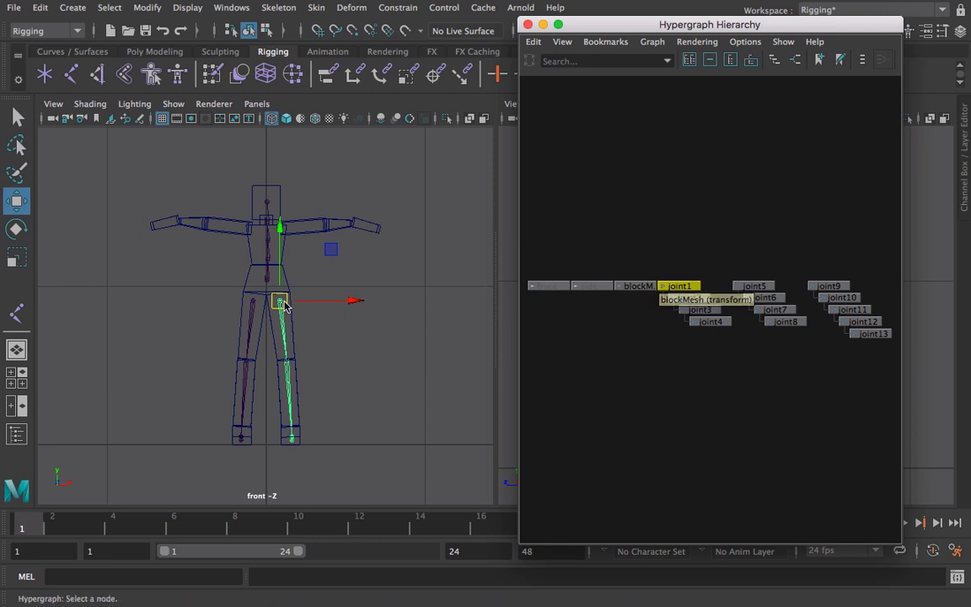
left_click(763, 286)
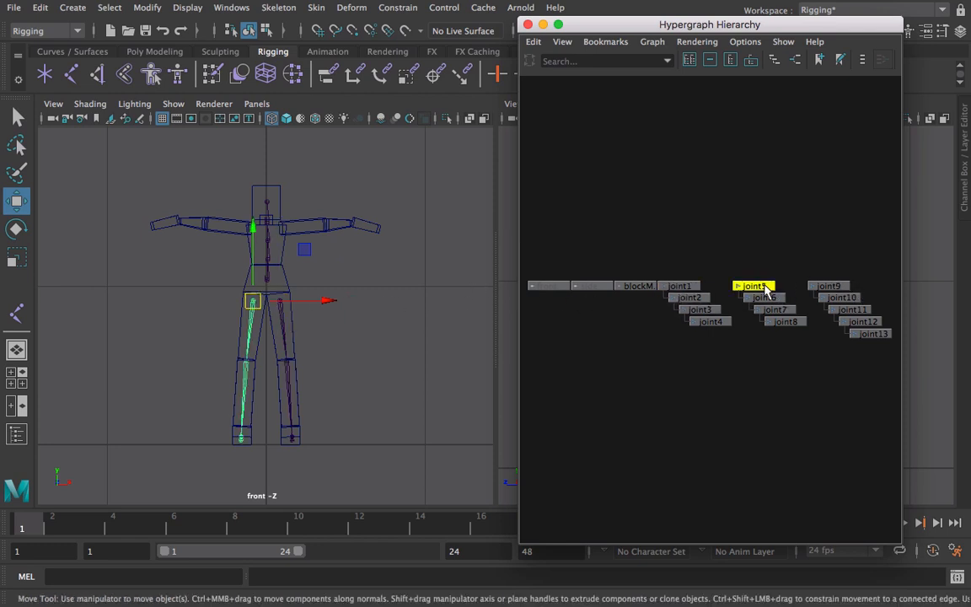
Rename joint9, the root of the spine chain, as hips in the Hypergraph.
left_click(826, 287)
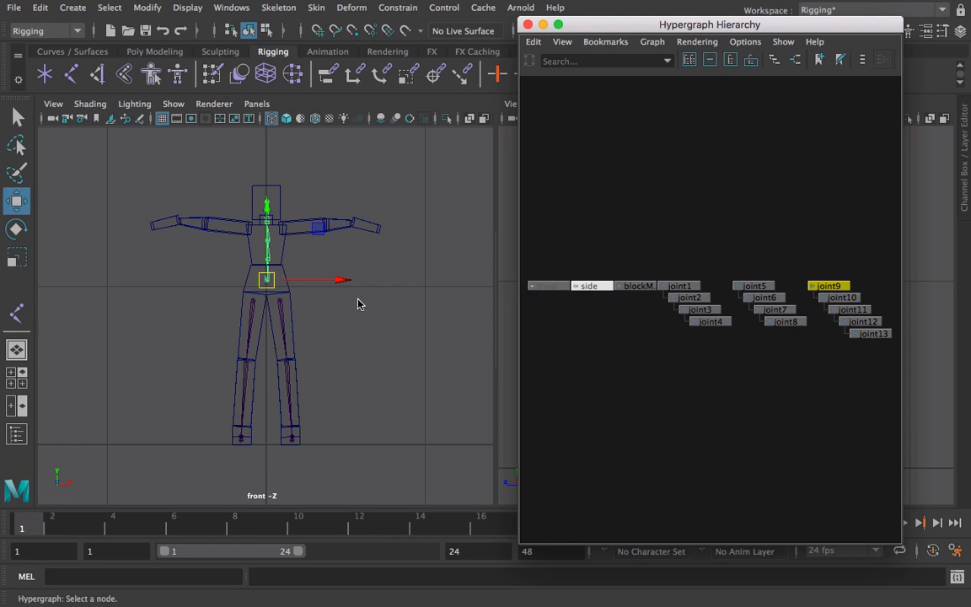
right_click(832, 291)
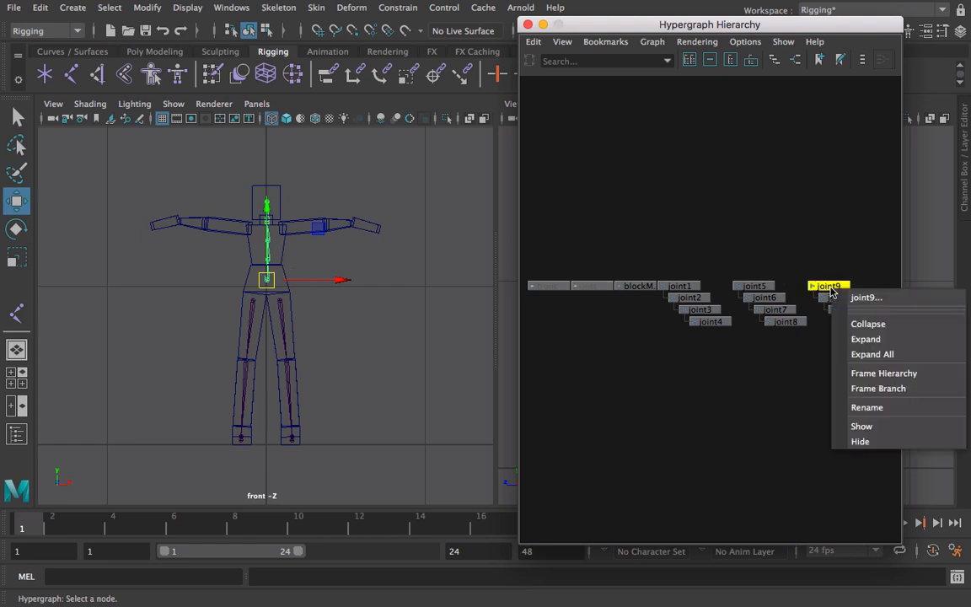
left_click(869, 409)
type("hips")
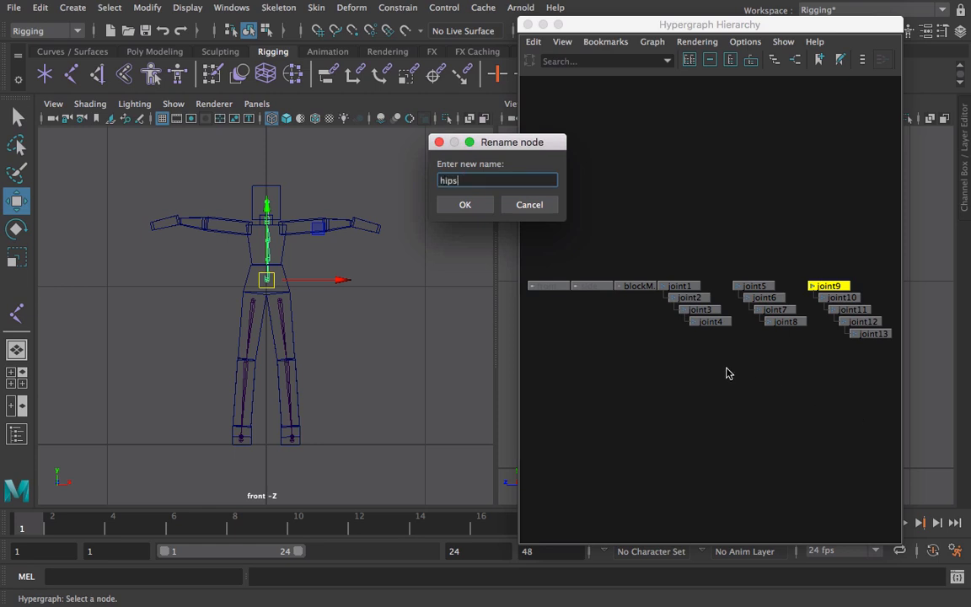
key("Return")
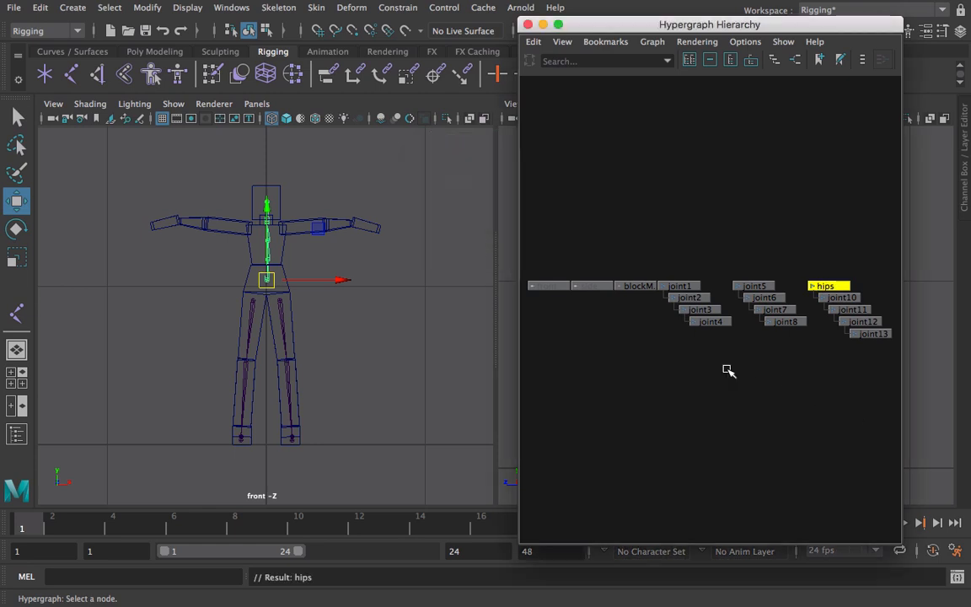
Rename joint1, the root of the character's left leg chain, as UpLefLeg.
left_click(685, 288)
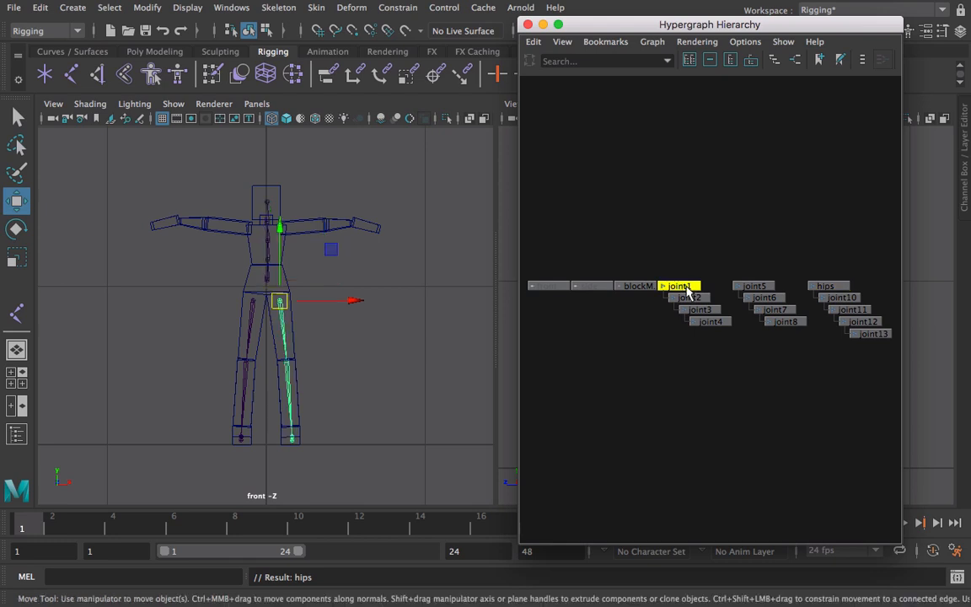
right_click(687, 290)
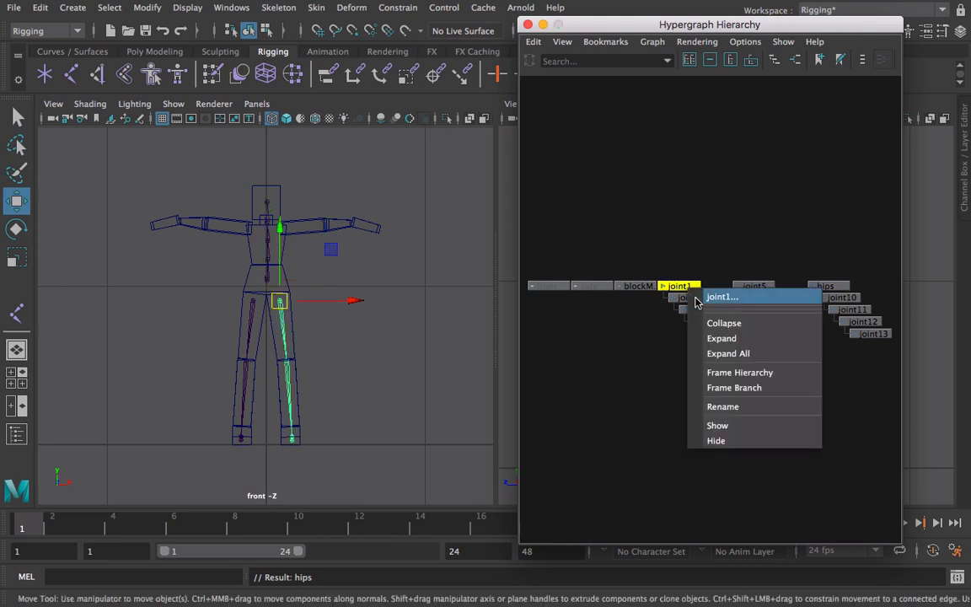
left_click(738, 407)
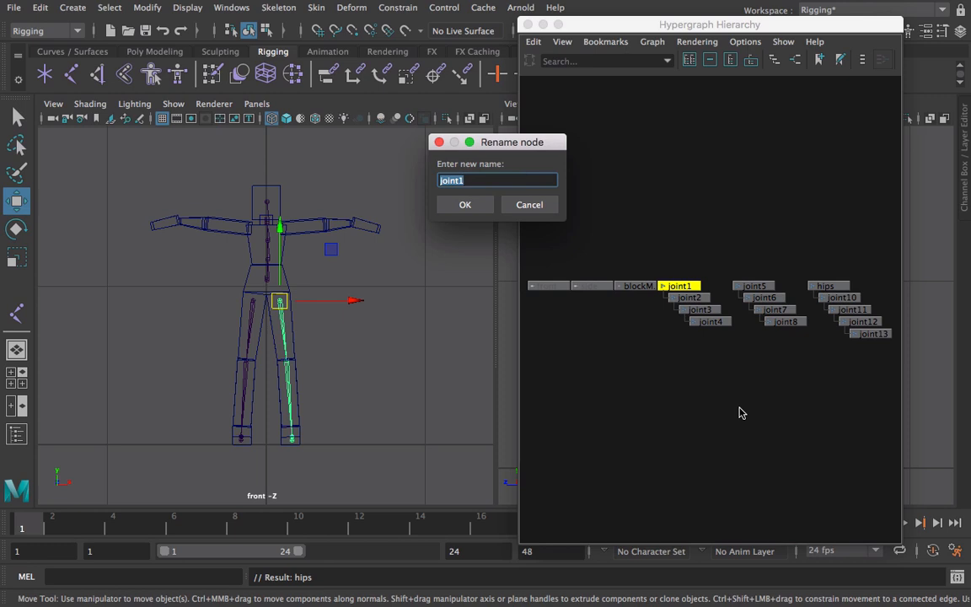
type("UpLefLeg")
key("Return")
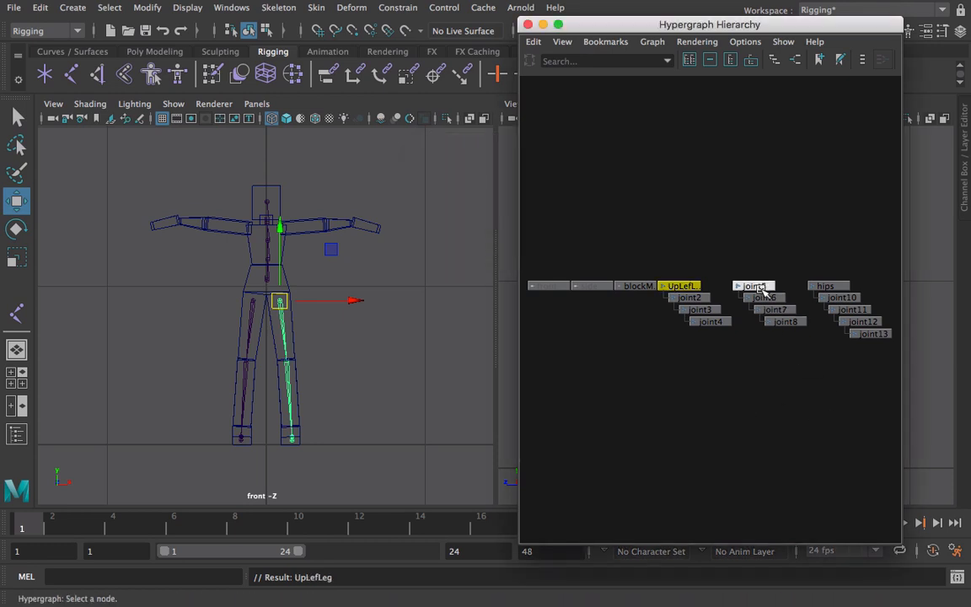
Rename joint5, the root of the character's right leg chain, as UpRightLeg.
left_click(754, 287)
right_click(762, 291)
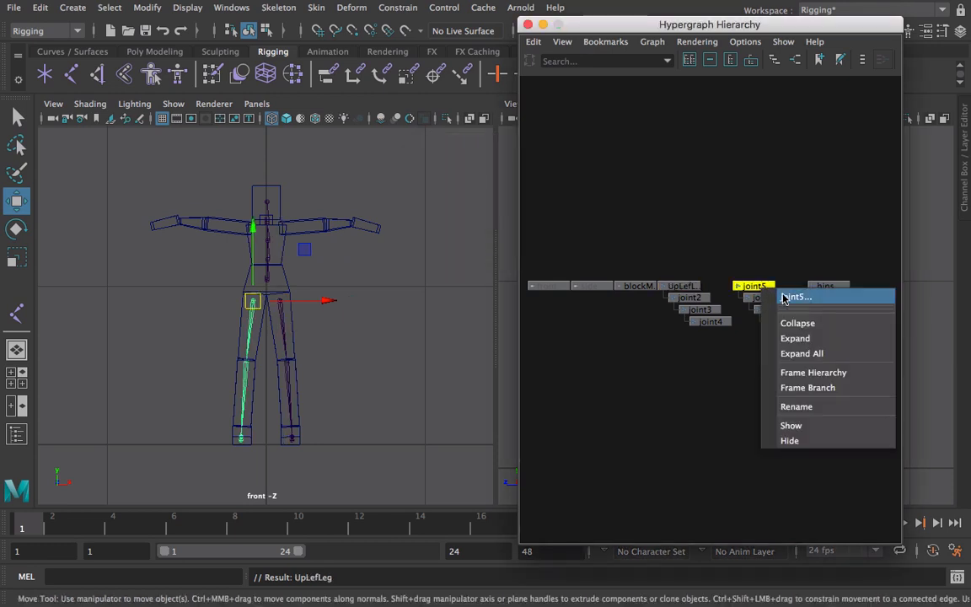
left_click(803, 408)
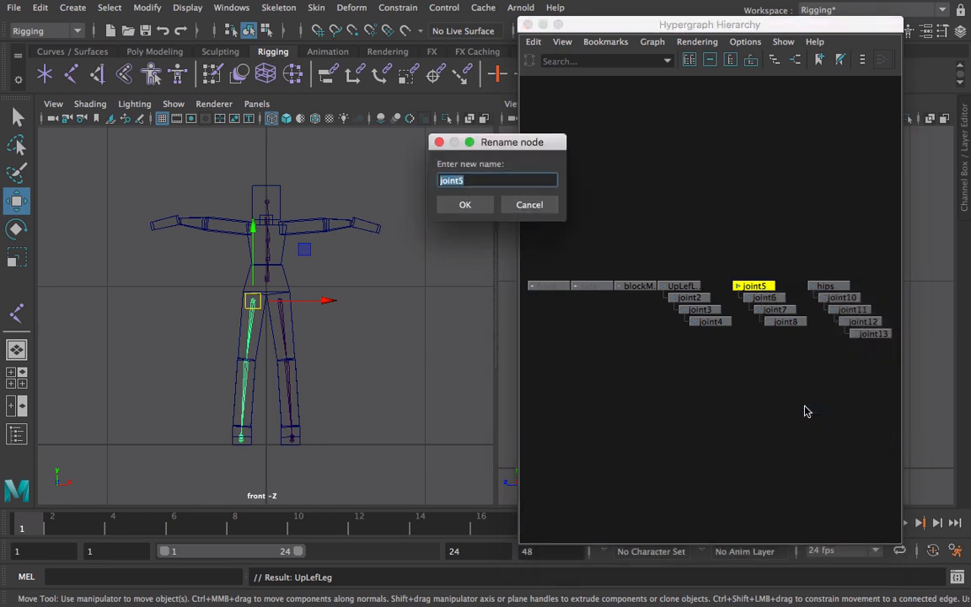
type("UpRightLeg")
key("Return")
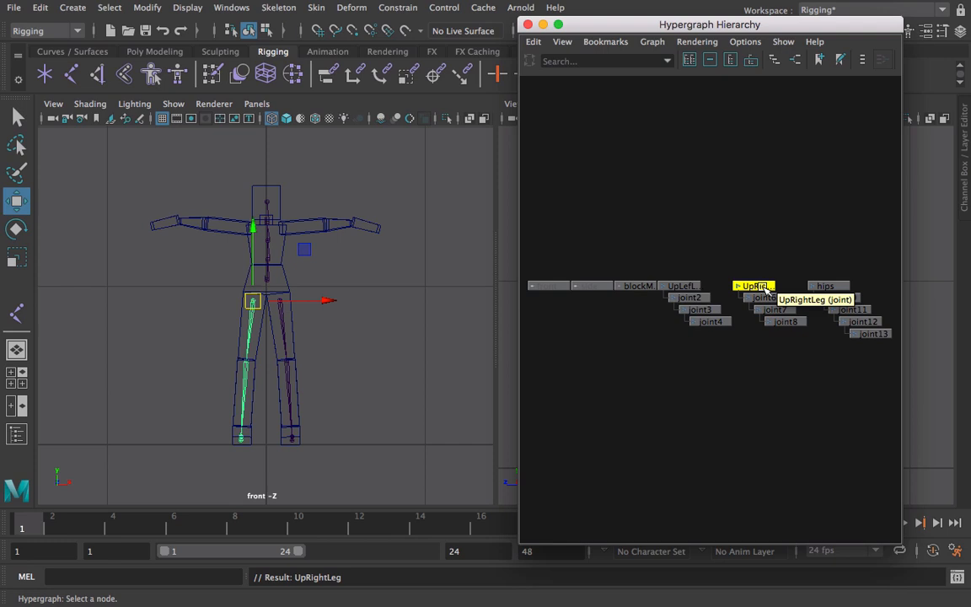
Parent the UpRightLeg joint under hips in the Hypergraph and clear the selection.
middle_click_drag(765, 290, 763, 289)
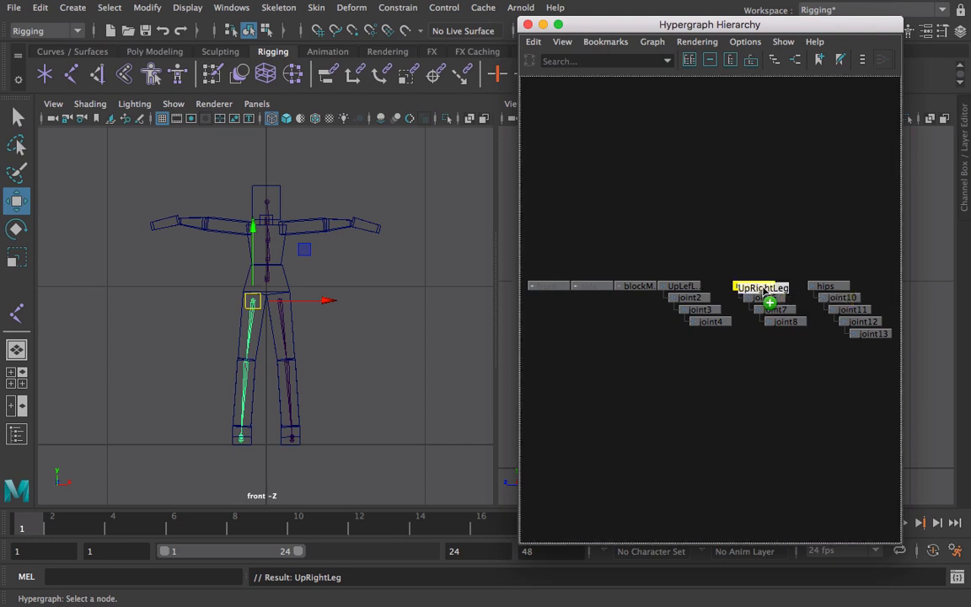
middle_click_drag(763, 289, 840, 287)
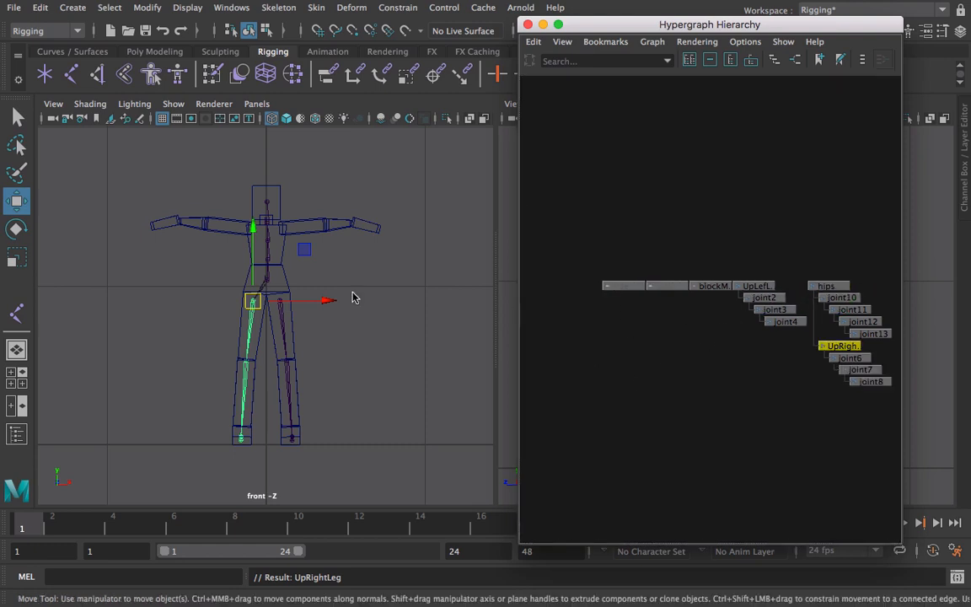
left_click(316, 253)
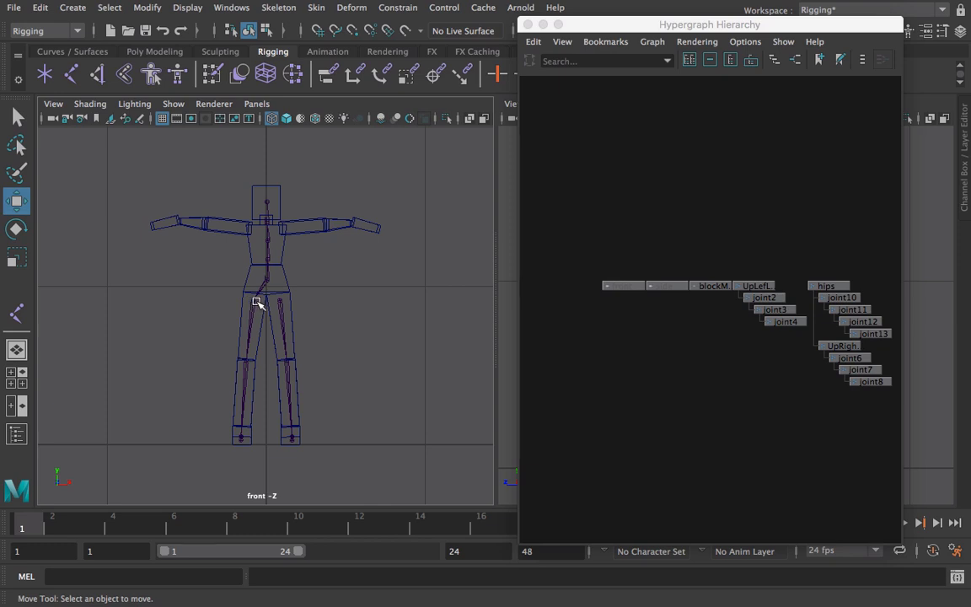
Parent the UpLefLeg joint under hips, and select hips briefly to check that the whole skeleton hangs from it.
left_click(754, 287)
middle_click_drag(756, 291, 826, 291)
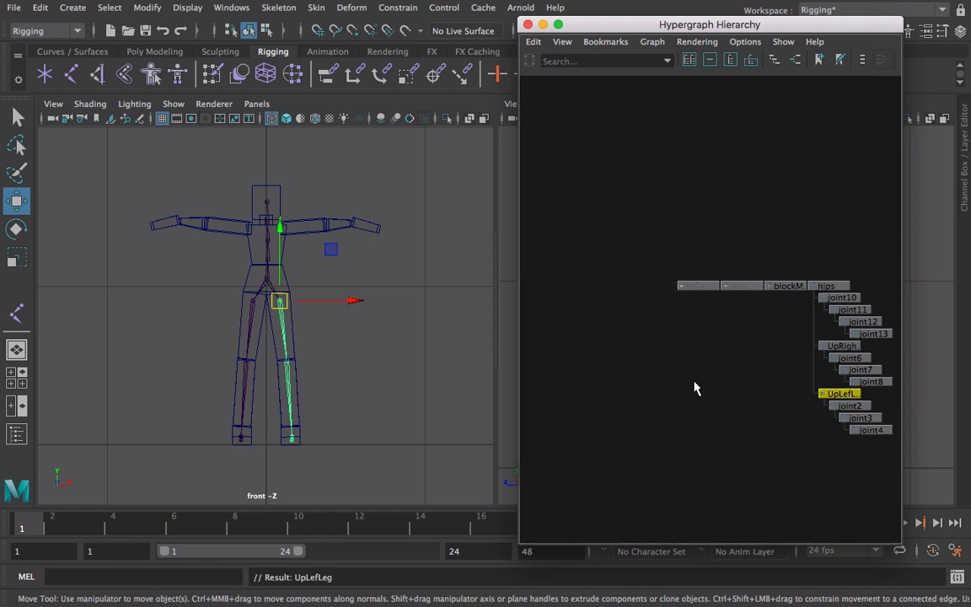
left_click(350, 335)
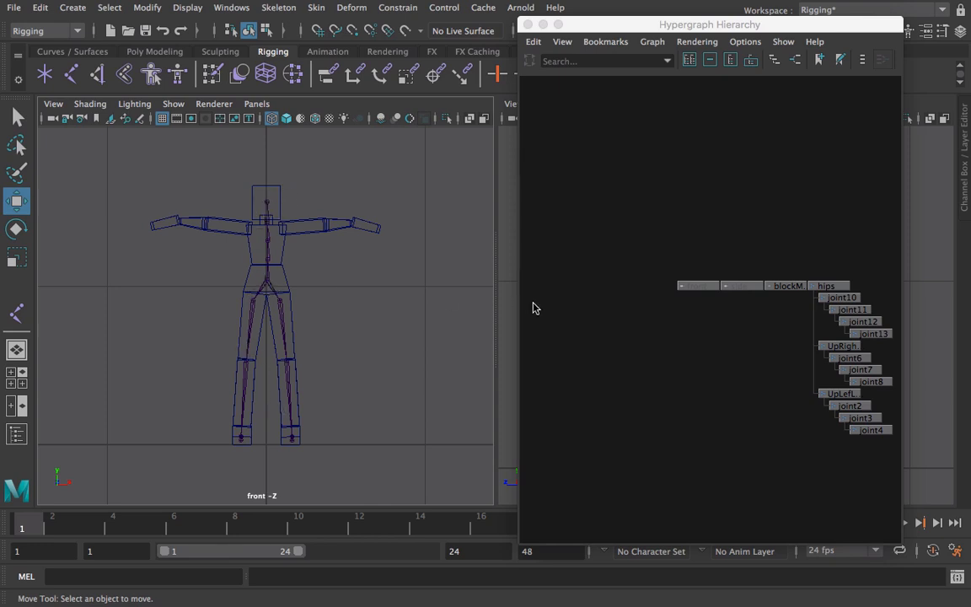
left_click(838, 287)
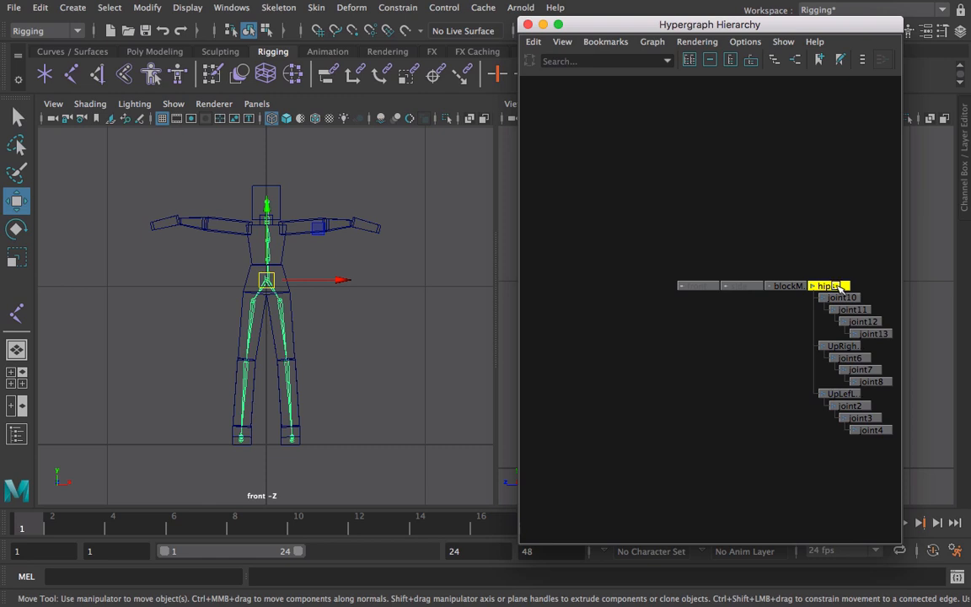
left_click(600, 246)
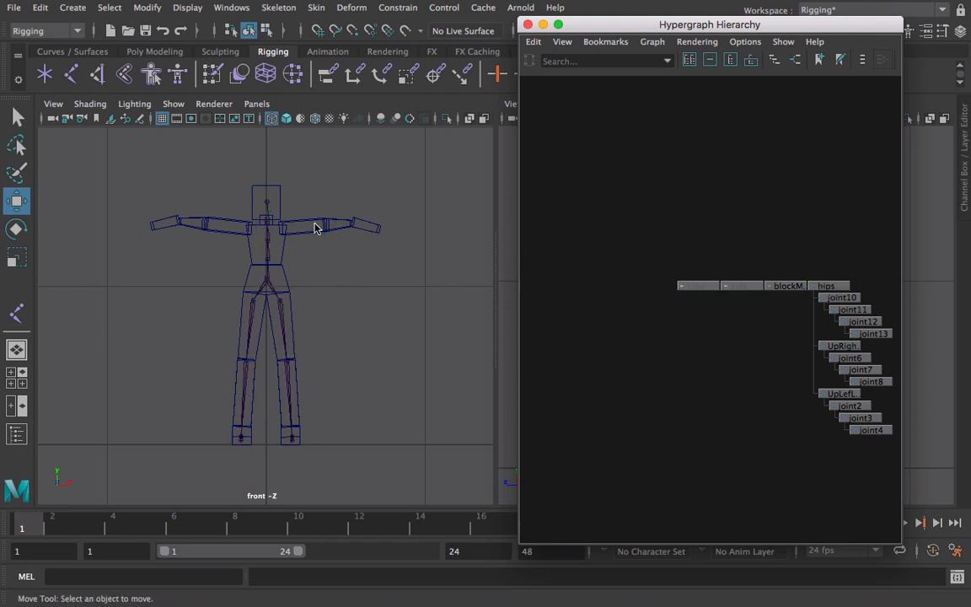
Move the Hypergraph out of the way and create a four-joint chain along the character's left arm, from shoulder to hand, in the front view.
left_click_drag(861, 27, 970, 42)
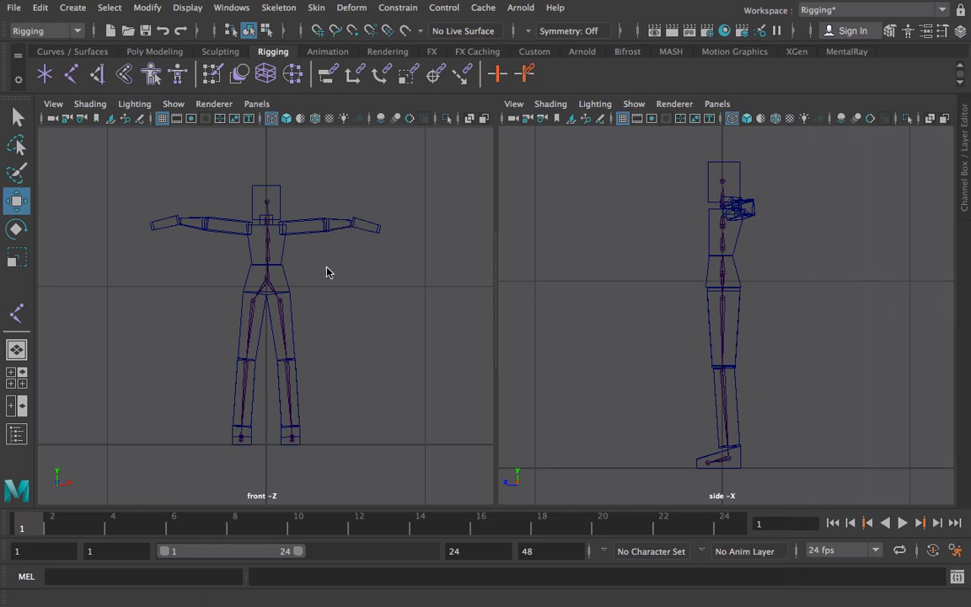
left_click(72, 77)
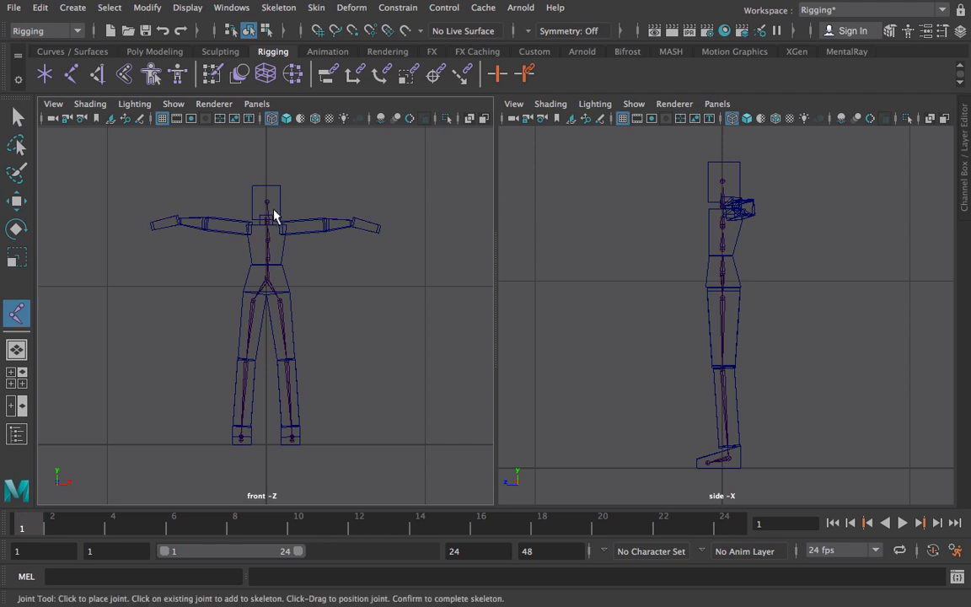
left_click(321, 228)
left_click(346, 226)
left_click(368, 226)
key("Return")
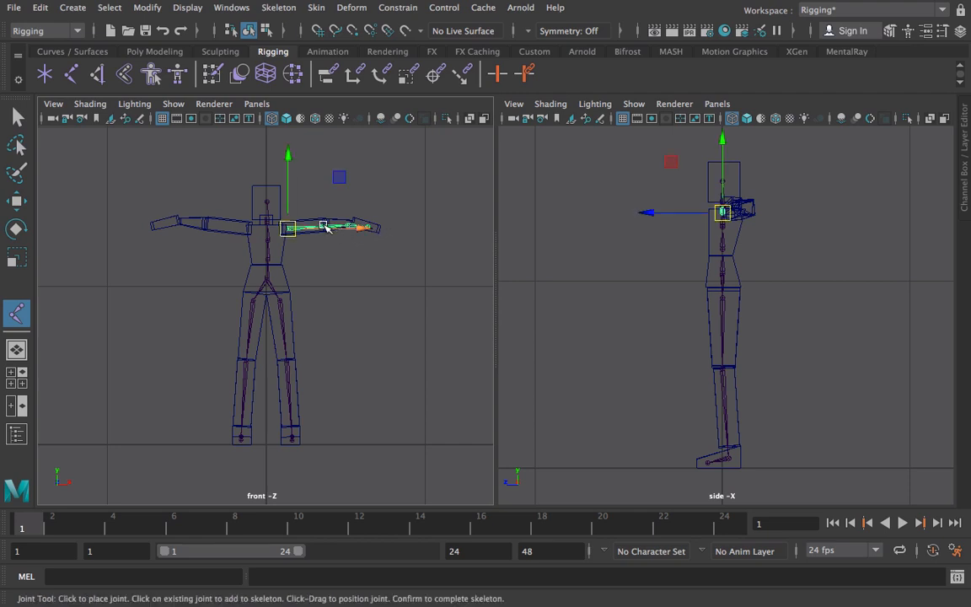
Select the left arm's elbow joint in the front view and move it up slightly to match the bend of the arm mesh.
left_click(326, 227)
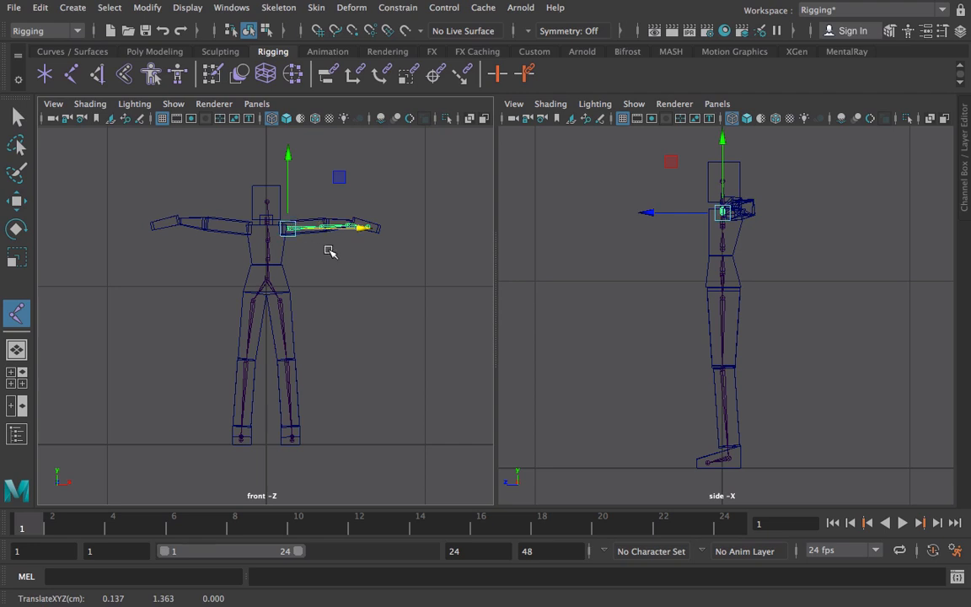
scroll(327, 254, "up", 8)
scroll(327, 253, "down", 12)
scroll(325, 254, "up", 6)
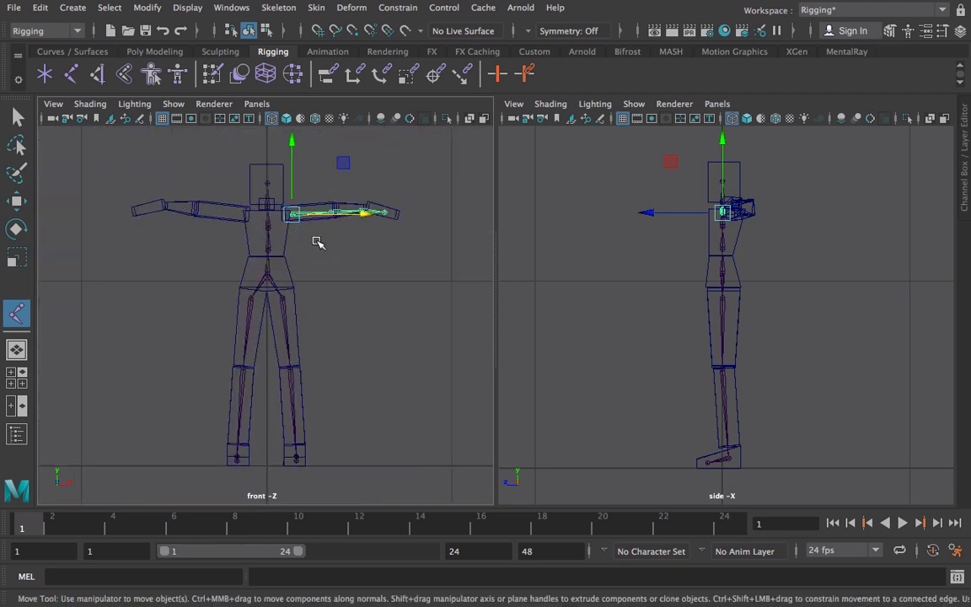
left_click_drag(318, 243, 319, 249, "alt")
scroll(331, 251, "up", 3)
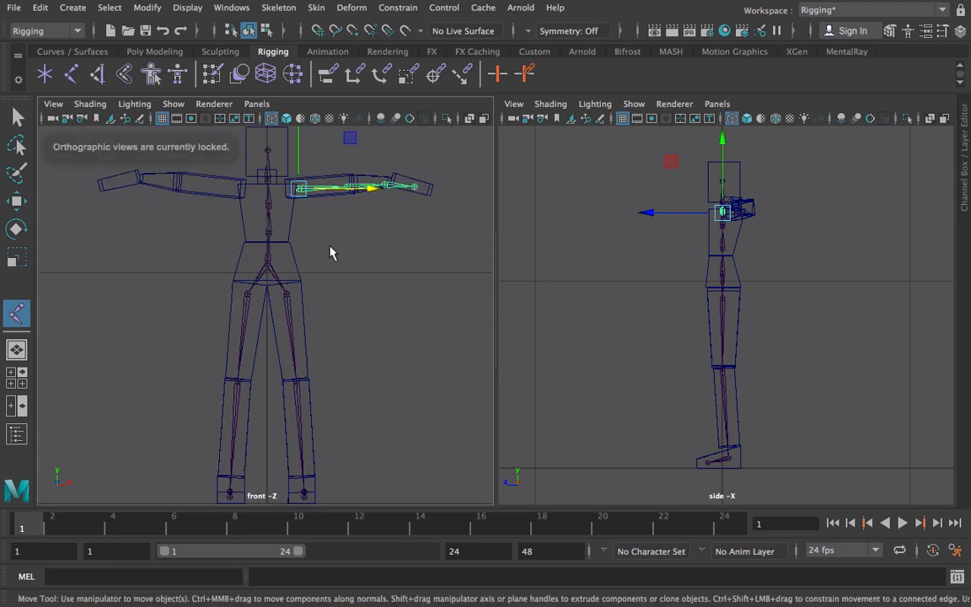
middle_click_drag(332, 254, 328, 329, "alt")
left_click(348, 266)
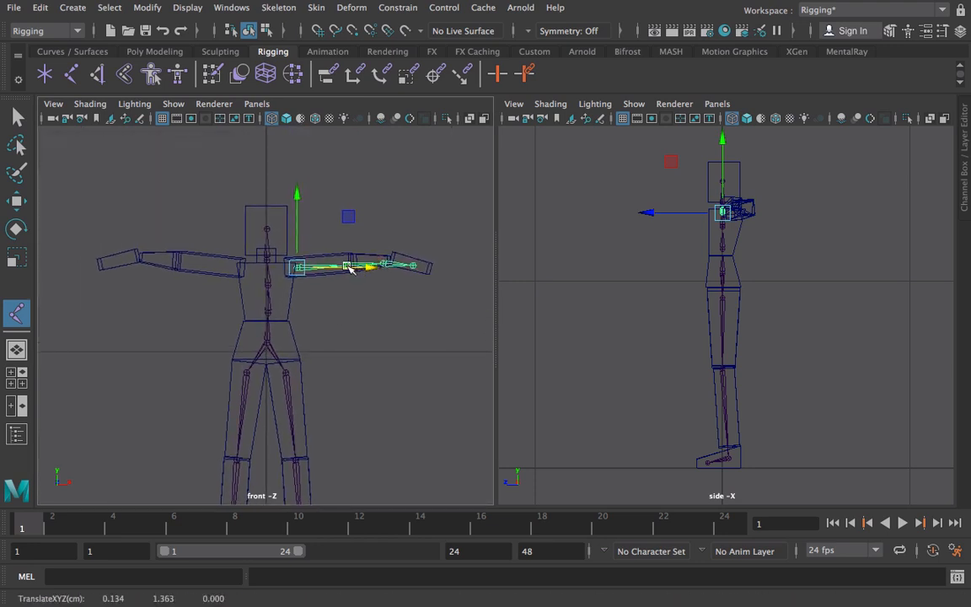
left_click(346, 264)
left_click(346, 266)
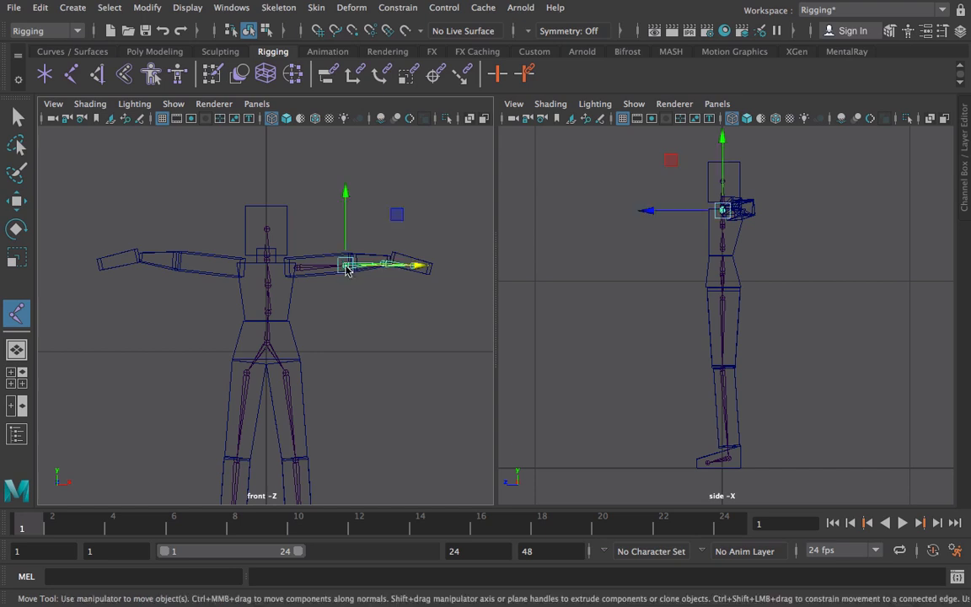
left_click_drag(348, 240, 348, 234)
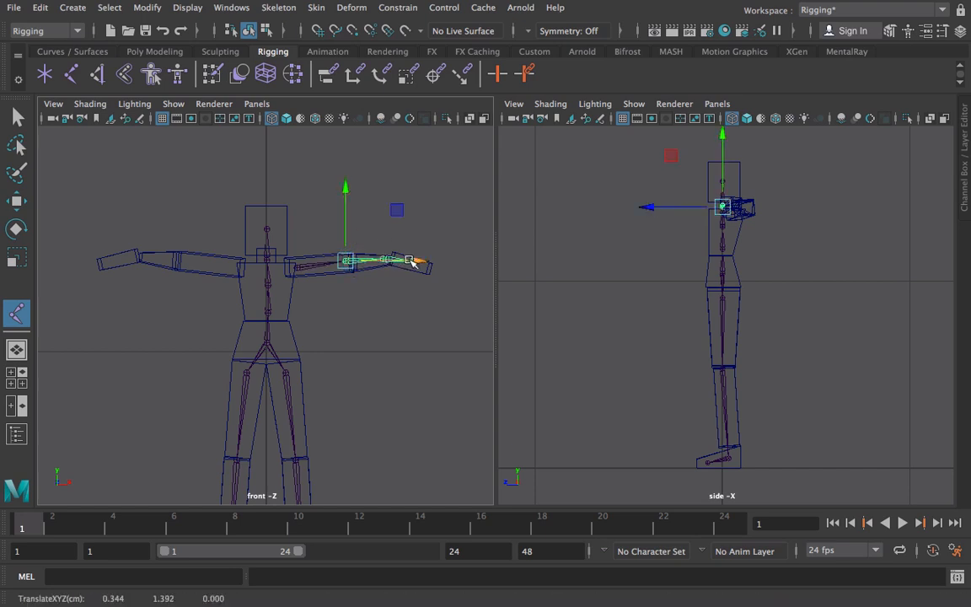
Reposition the left arm's wrist joint and hand end joint in the front view to line up with the wrist and hand mesh.
left_click(393, 260)
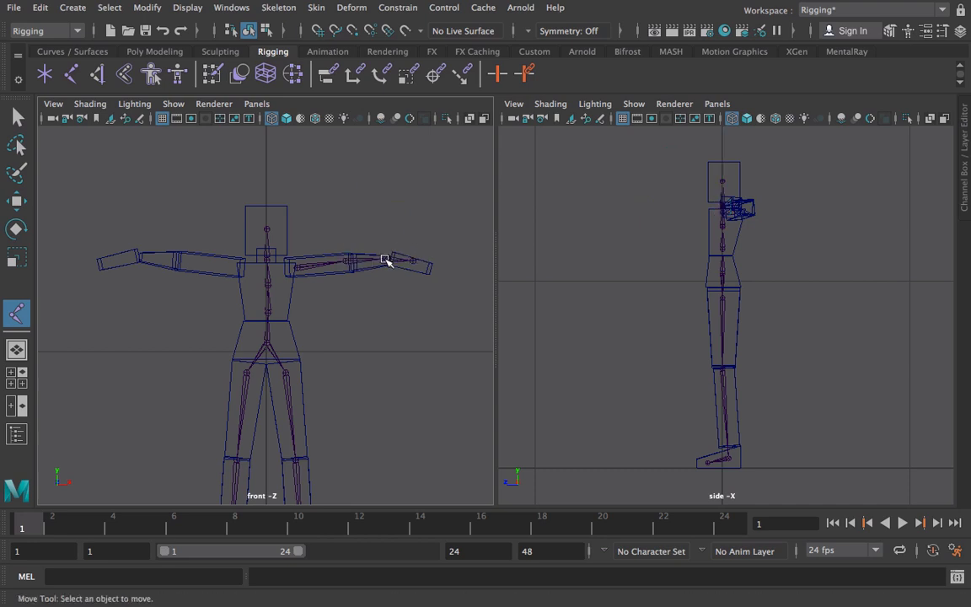
left_click(384, 260)
mouse_move(450, 262)
left_mouse_down()
mouse_move(462, 262)
mouse_move(454, 266)
left_mouse_up()
left_click_drag(384, 220, 387, 225)
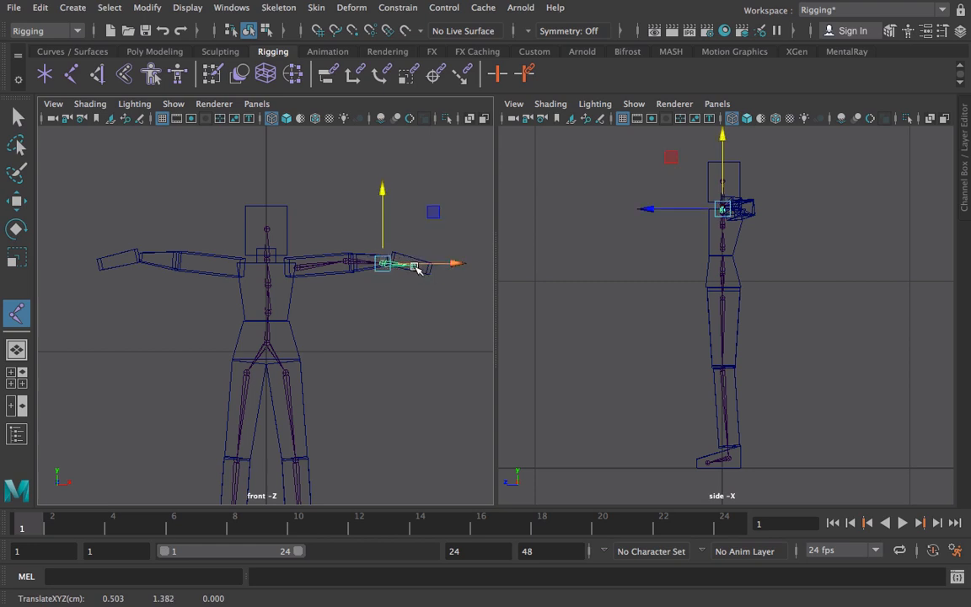
left_click(412, 250)
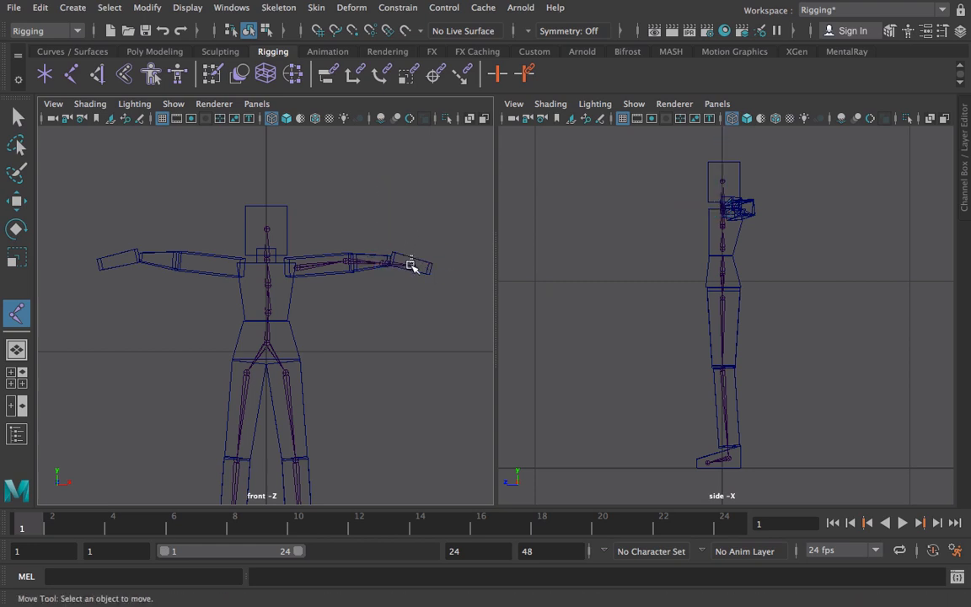
left_click(412, 266)
left_click_drag(447, 266, 444, 265)
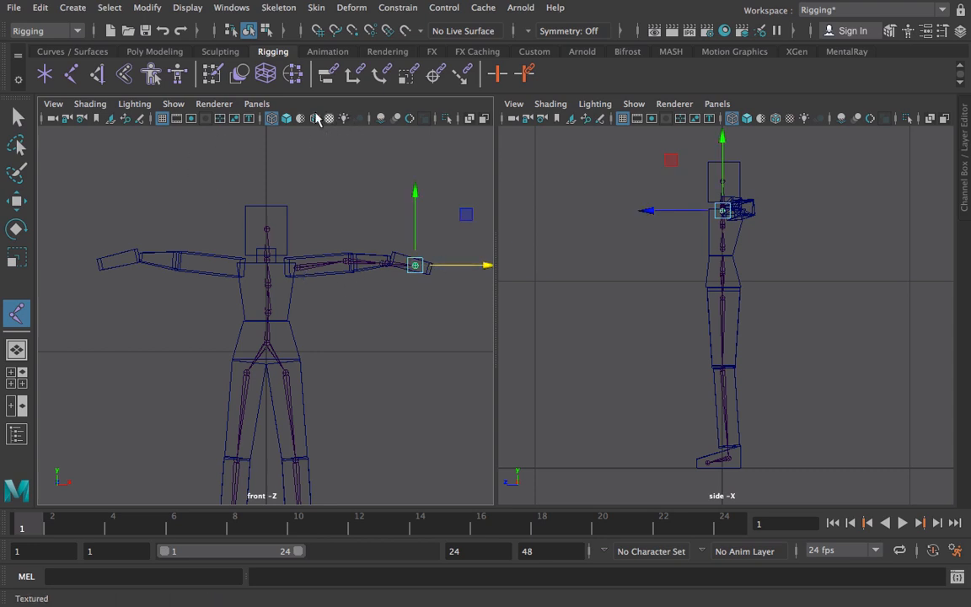
Replace the front view with the top view and move the left elbow joint back to about Z -0.13, toward the arm mesh's bend.
left_click(260, 105)
mouse_move(328, 185)
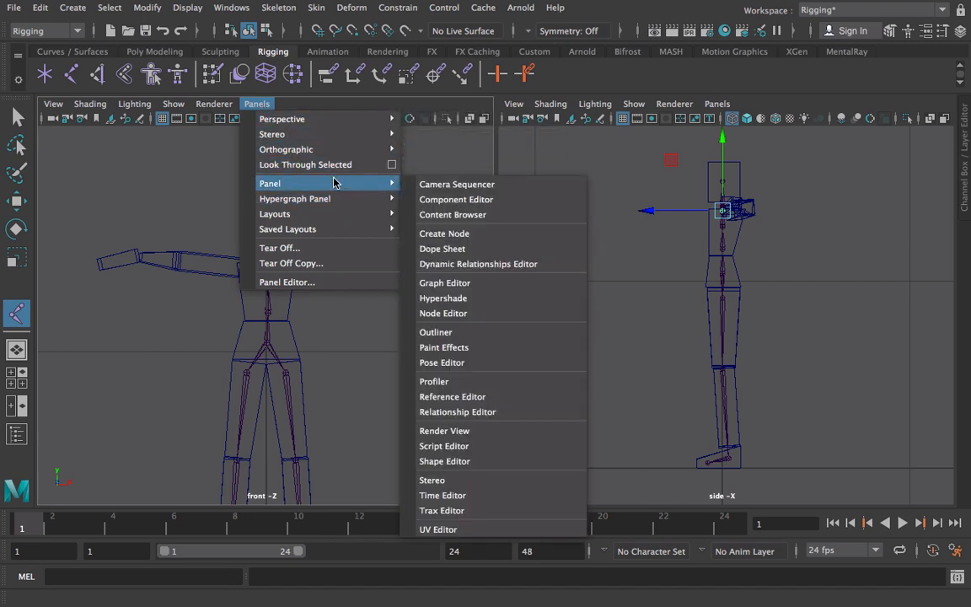
mouse_move(353, 149)
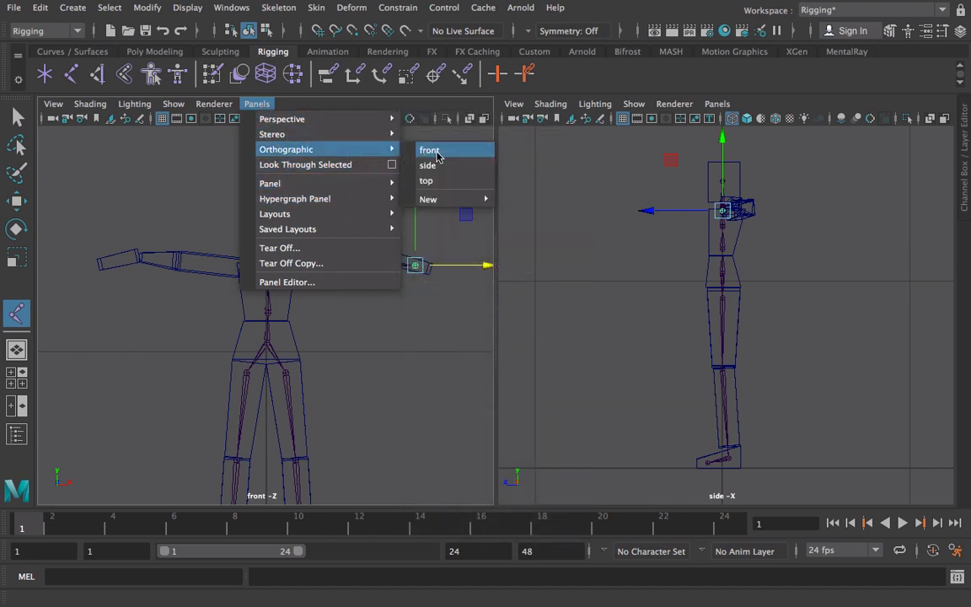
left_click(431, 180)
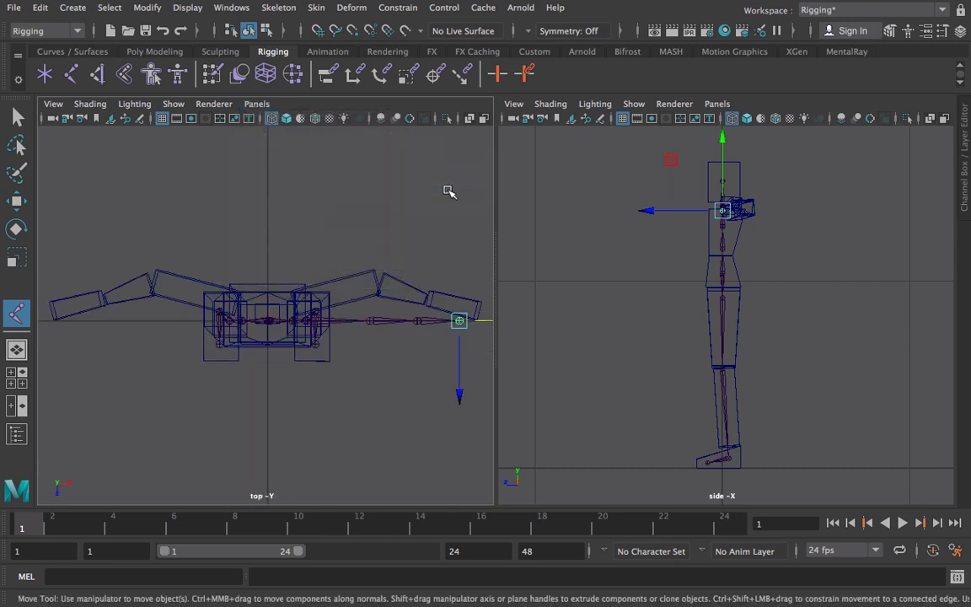
left_click(372, 321)
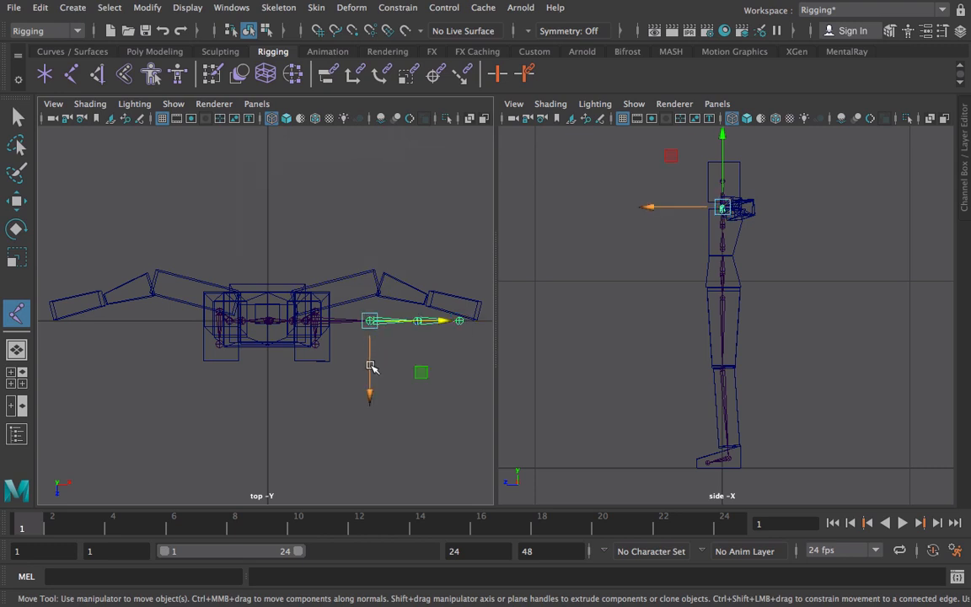
left_click_drag(371, 367, 372, 329)
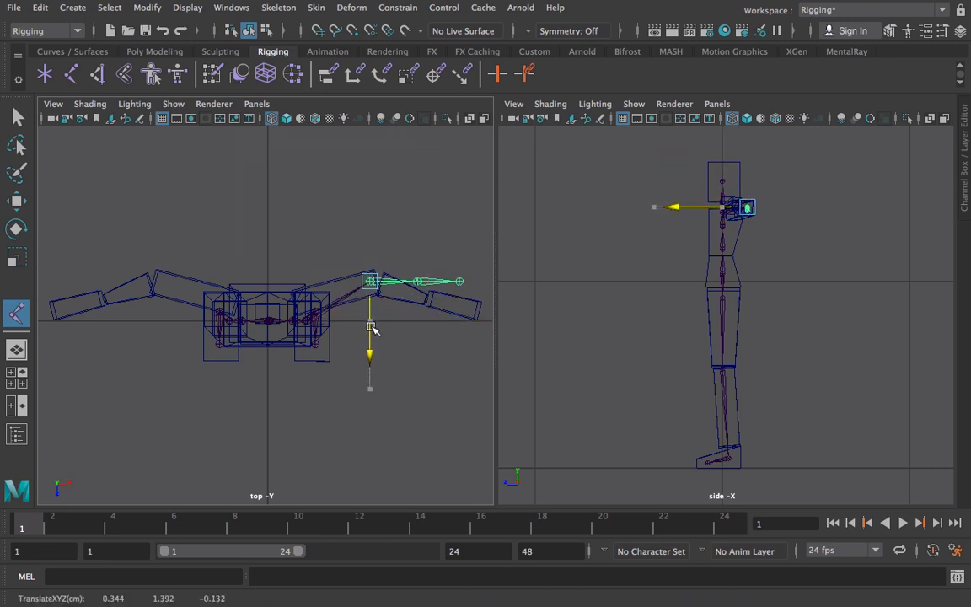
Move the left shoulder joint back to about Z -0.06 inside the arm mesh, and realign the elbow joint at about Z -0.13.
left_click(309, 321)
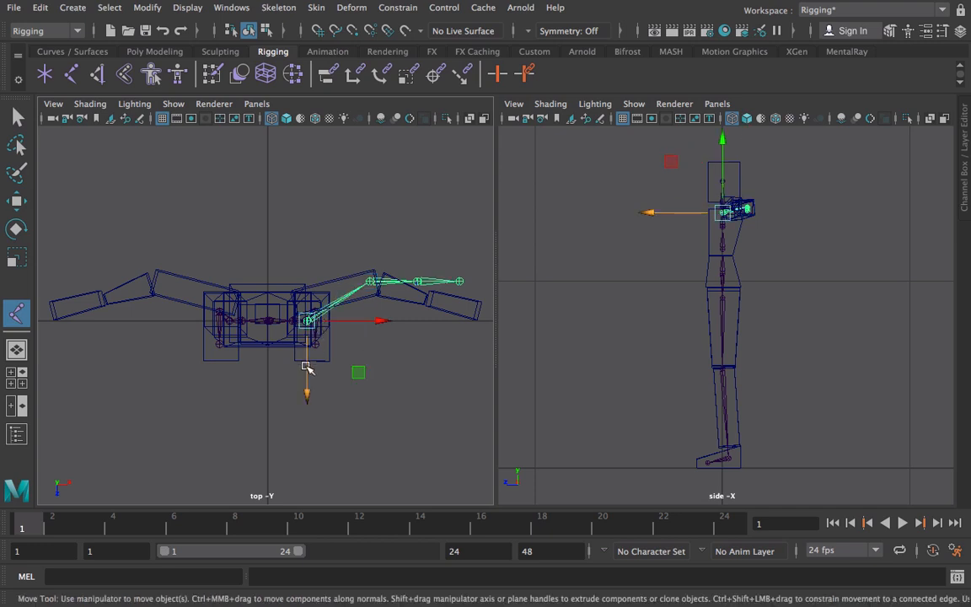
left_click_drag(307, 367, 306, 348)
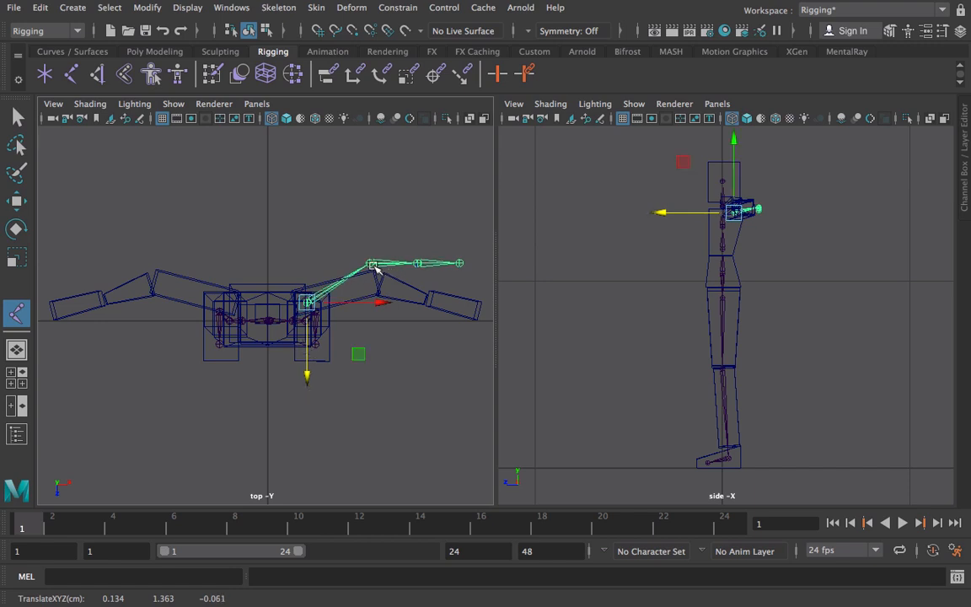
left_click(371, 264)
left_click_drag(377, 277, 397, 283)
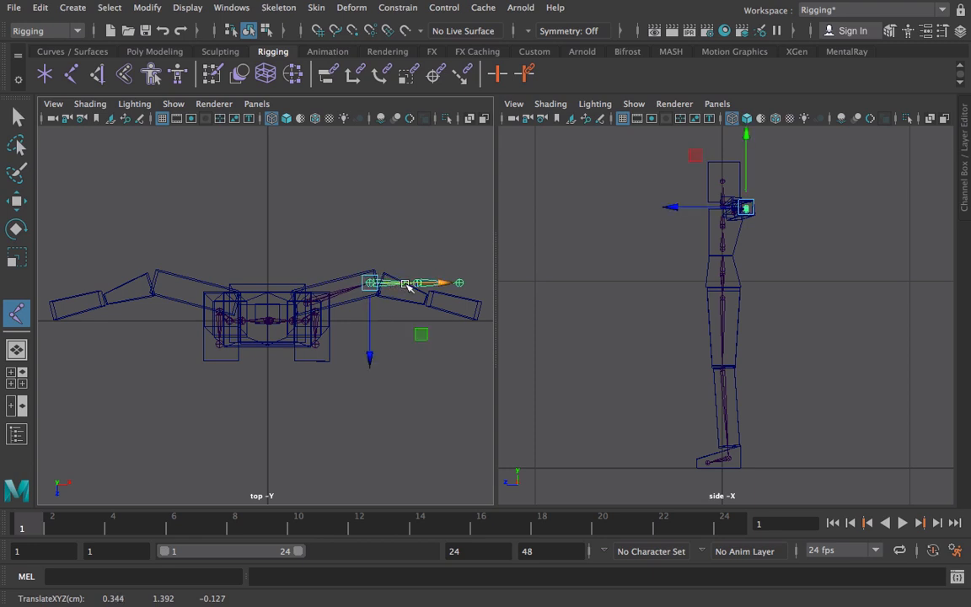
Move the left wrist joint and hand end joint forward in the top view so they sit inside the forearm and hand mesh.
left_click(423, 259)
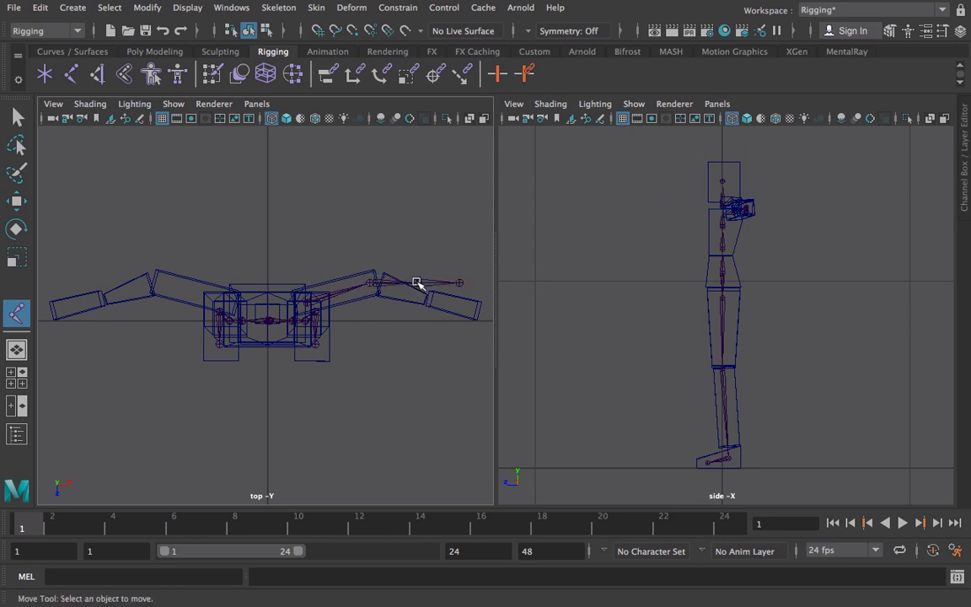
left_click(418, 282)
left_click_drag(419, 317, 419, 331)
left_click(462, 277)
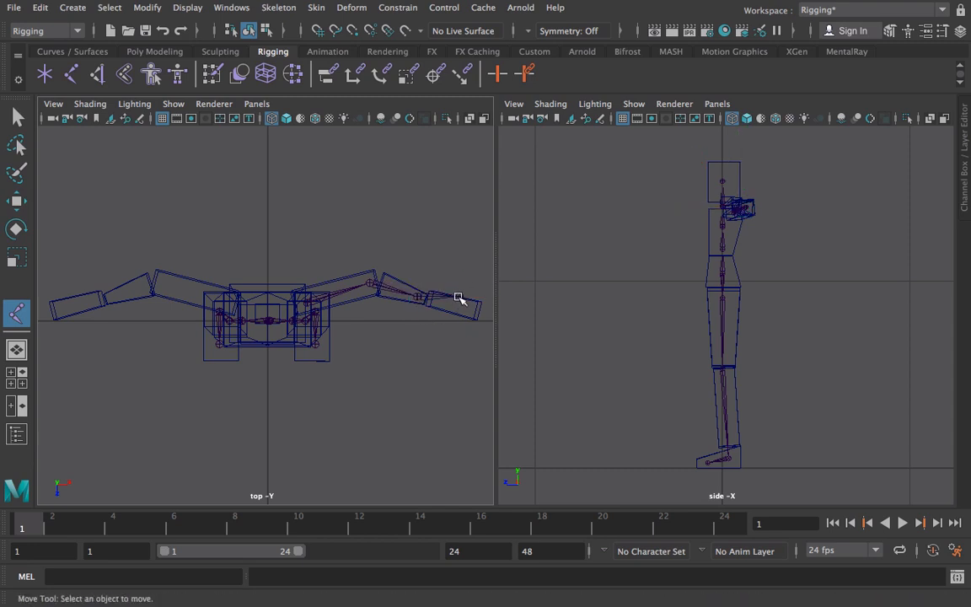
left_click(460, 299)
left_click_drag(462, 329, 445, 341)
left_click(436, 338)
Switch back to the front view and raise the left wrist joint slightly to line up with the arm mesh.
left_click(256, 105)
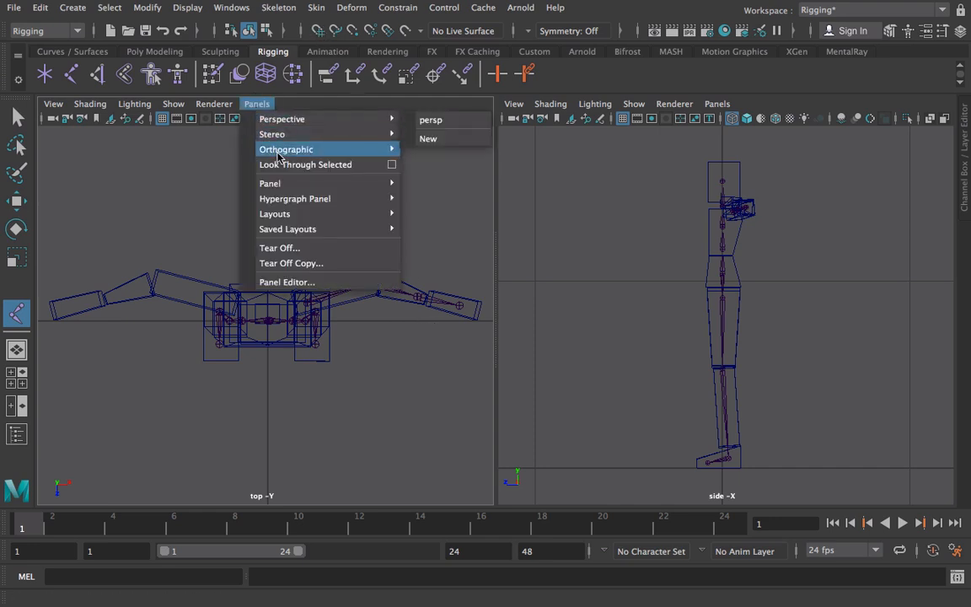
mouse_move(320, 156)
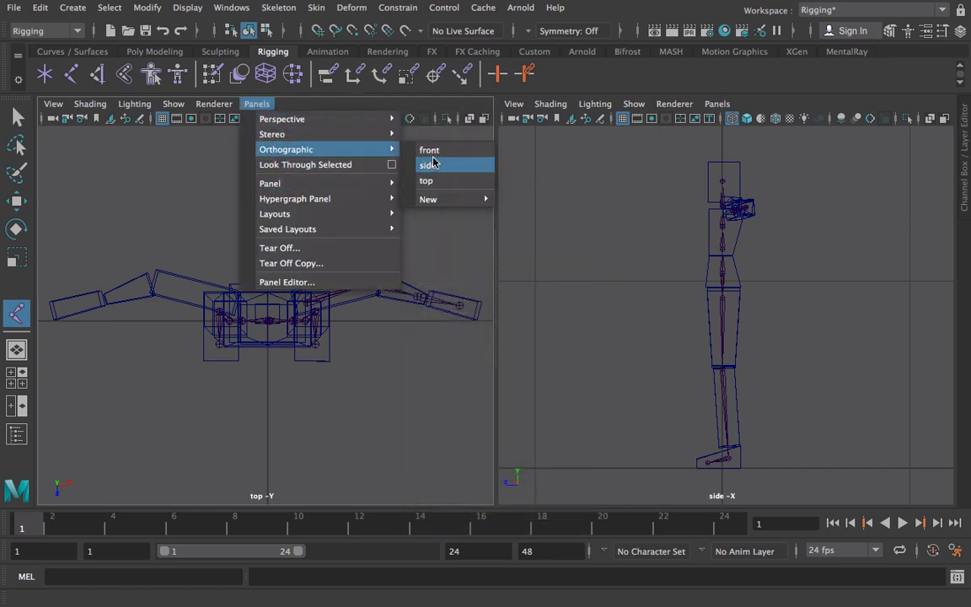
left_click(429, 151)
scroll(392, 203, "down", 8)
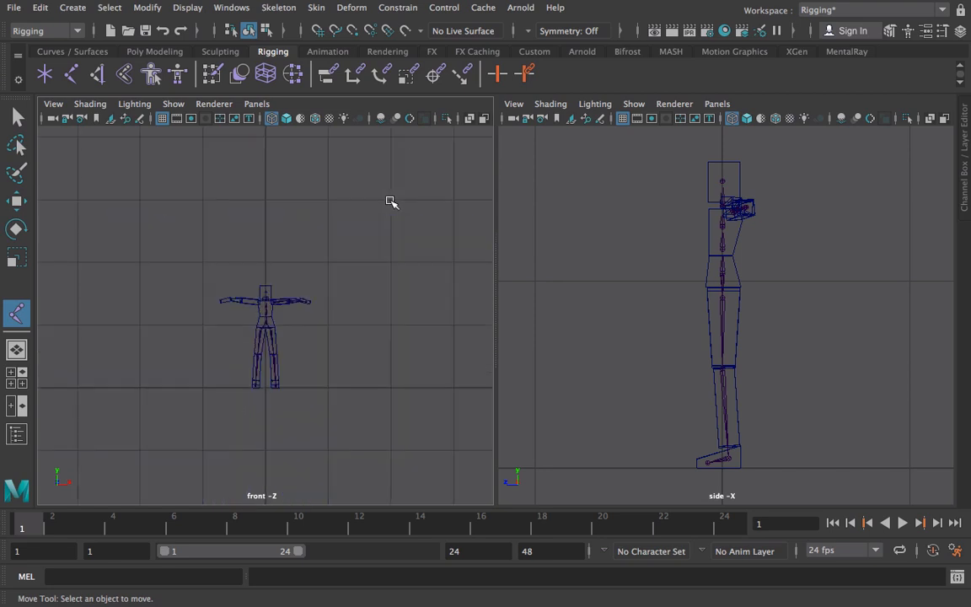
scroll(392, 212, "up", 6)
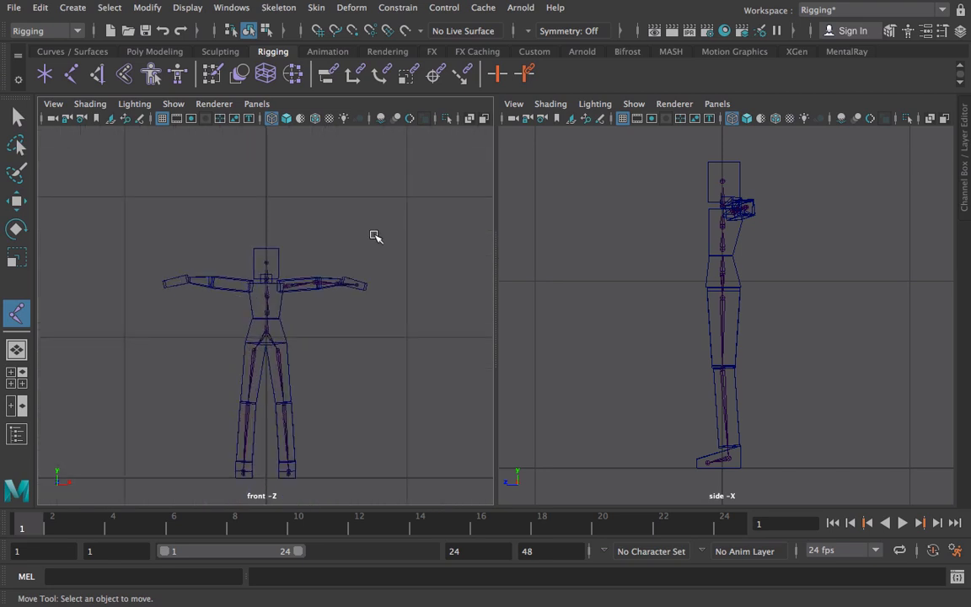
middle_click_drag(372, 232, 392, 196, "alt")
scroll(391, 196, "up", 2)
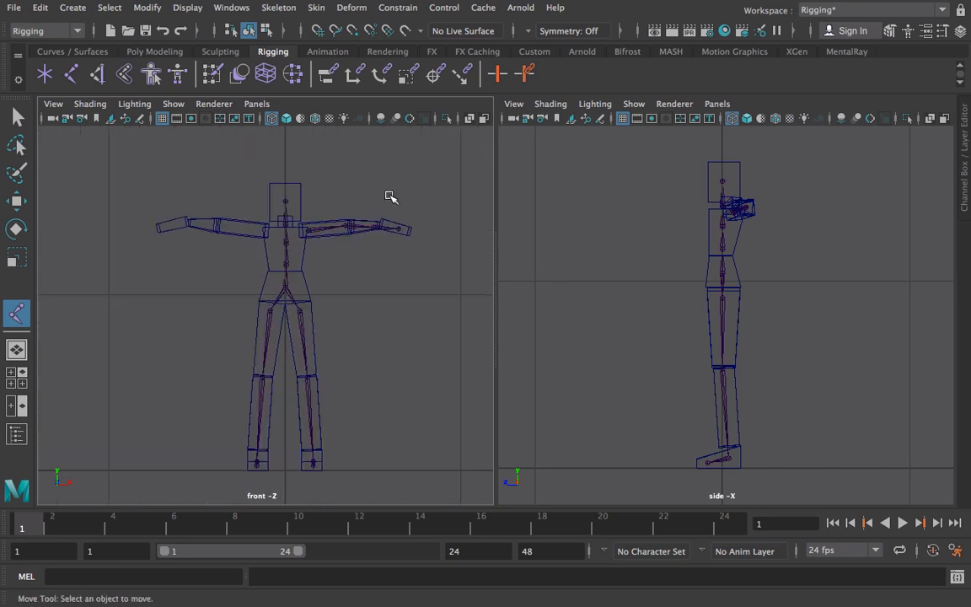
left_click(309, 231)
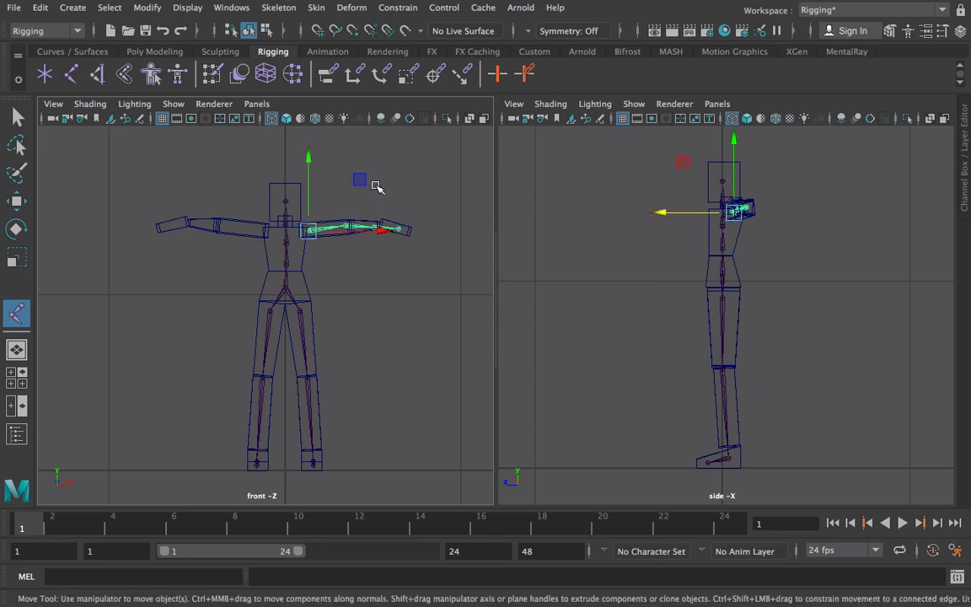
left_click(388, 212)
left_click(376, 230)
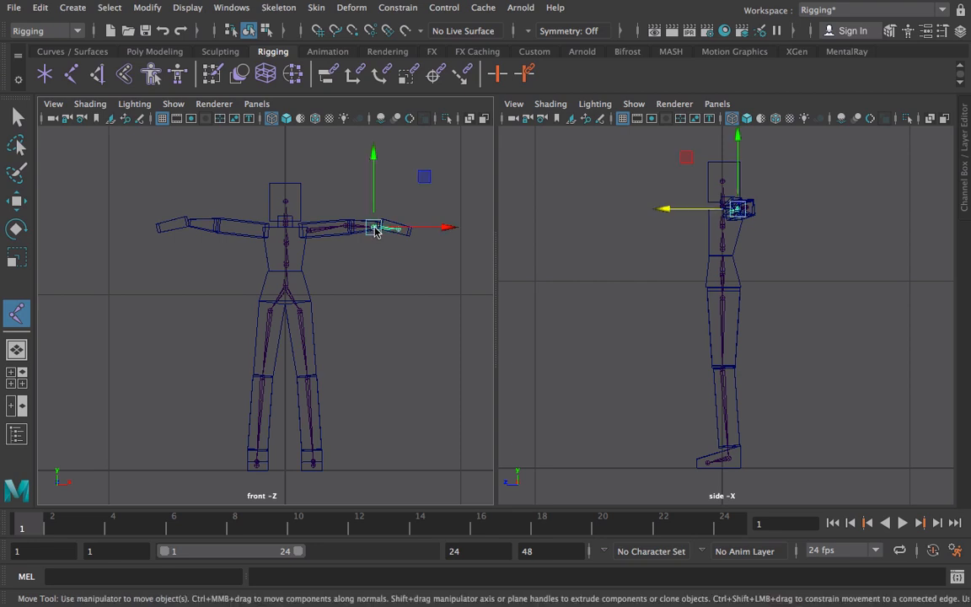
left_click_drag(379, 205, 377, 202)
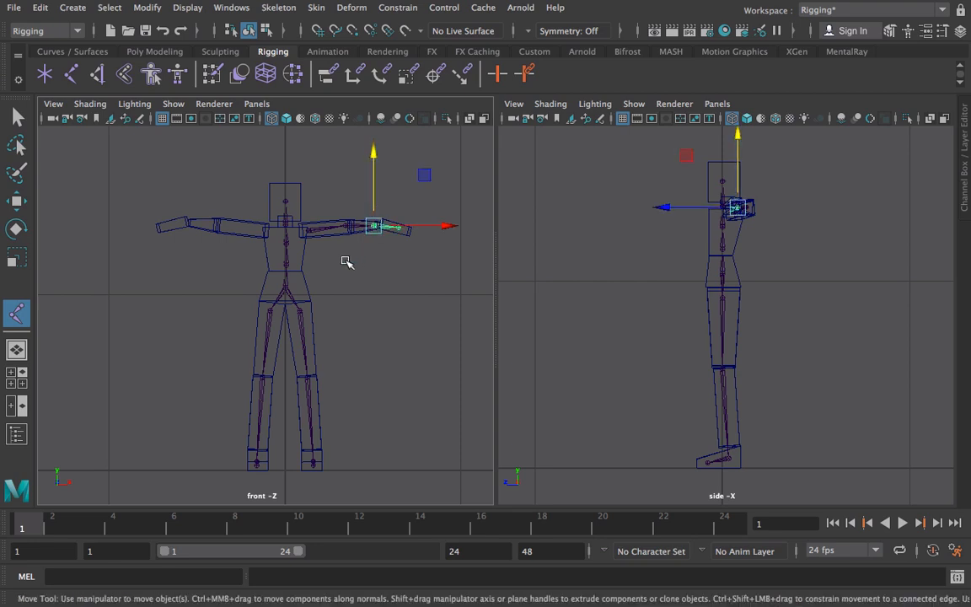
Mirror the left arm's joint chain from its shoulder joint to create the matching right arm chain.
left_click(313, 233)
left_click(309, 231)
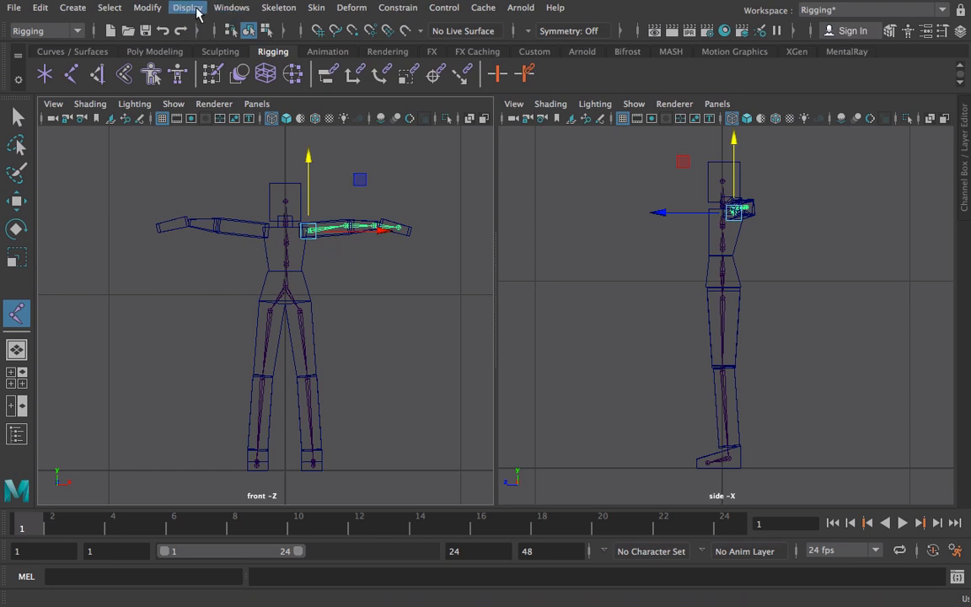
left_click(279, 9)
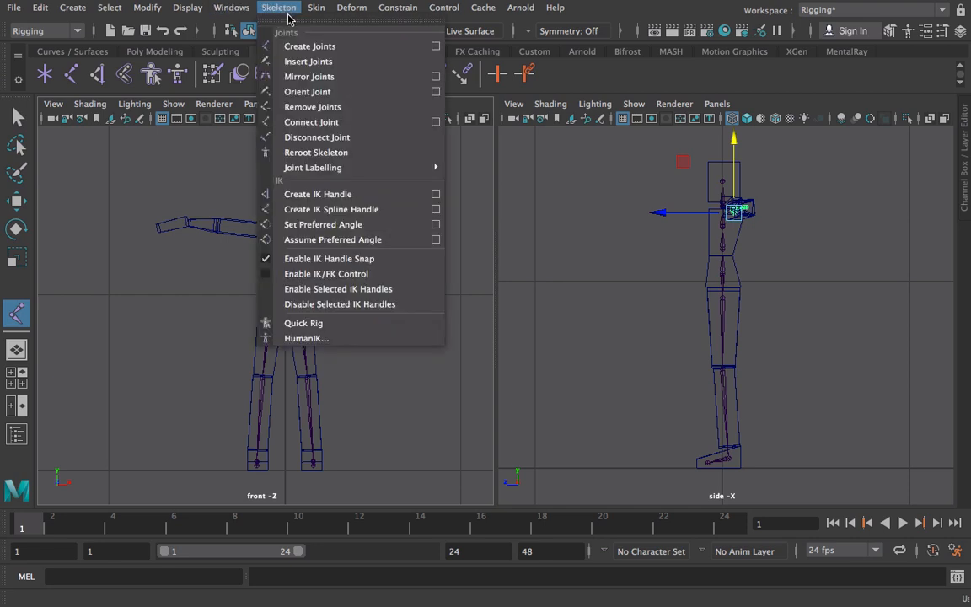
left_click(373, 78)
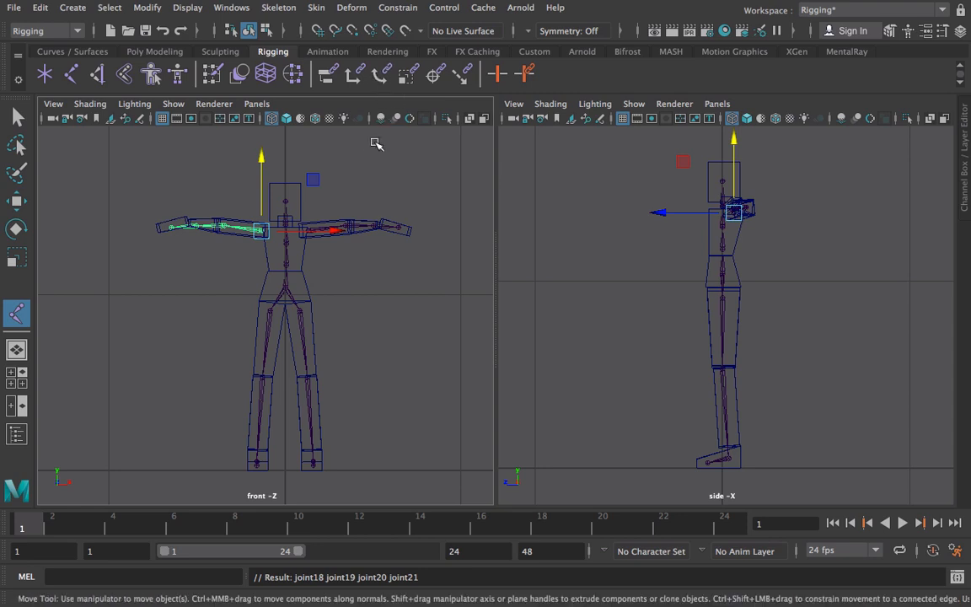
left_click(365, 160)
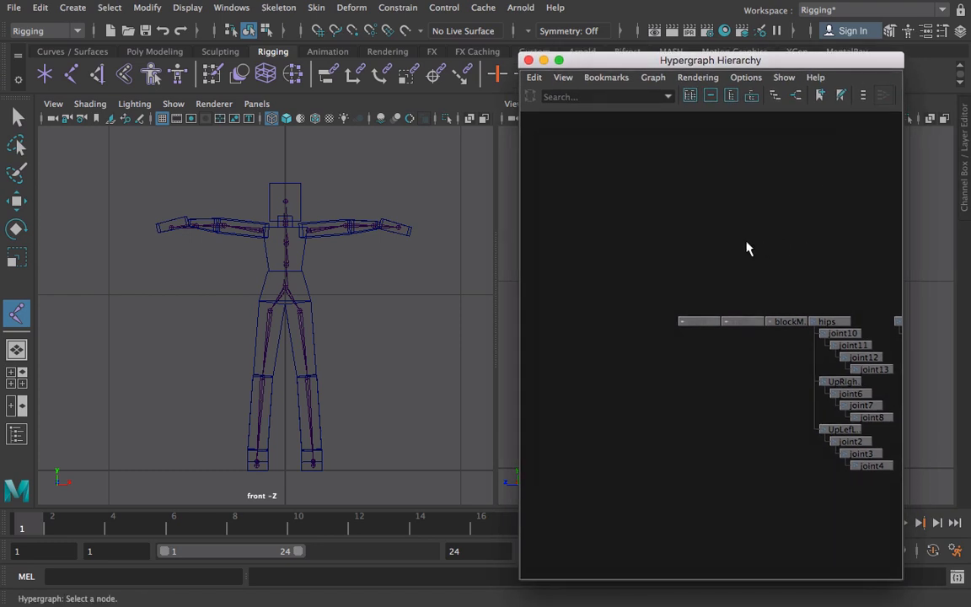
Frame the whole hierarchy in the Hypergraph and rename the left arm's root joint, joint14, as UpLeftArm.
key("a")
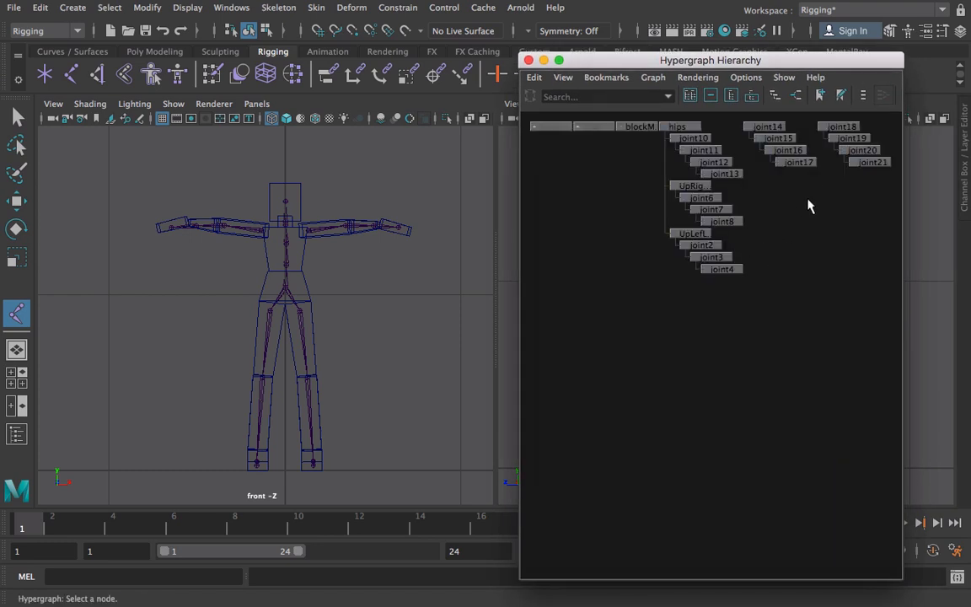
left_click(762, 127)
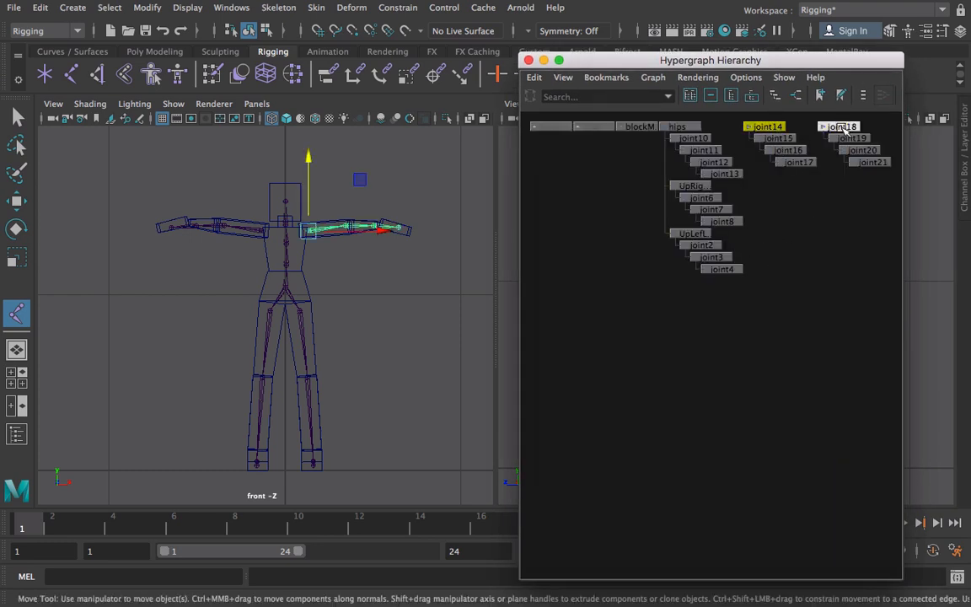
left_click(843, 127)
left_click(763, 128)
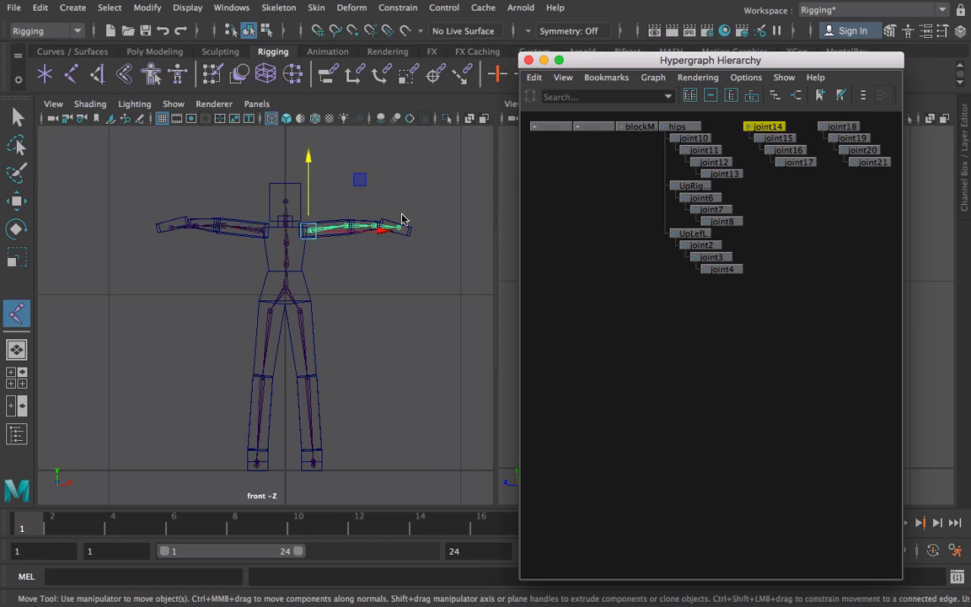
right_click(774, 131)
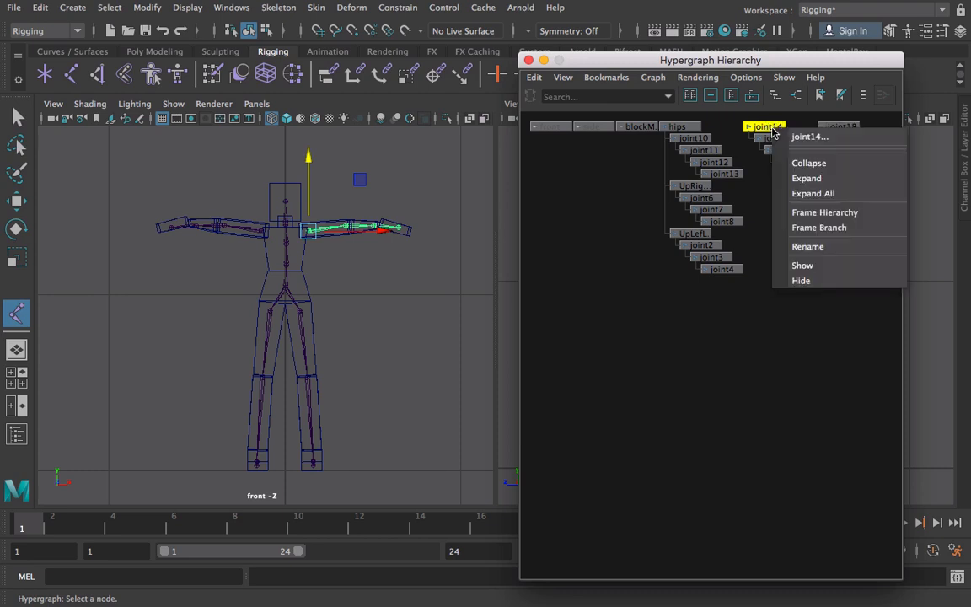
left_click(806, 246)
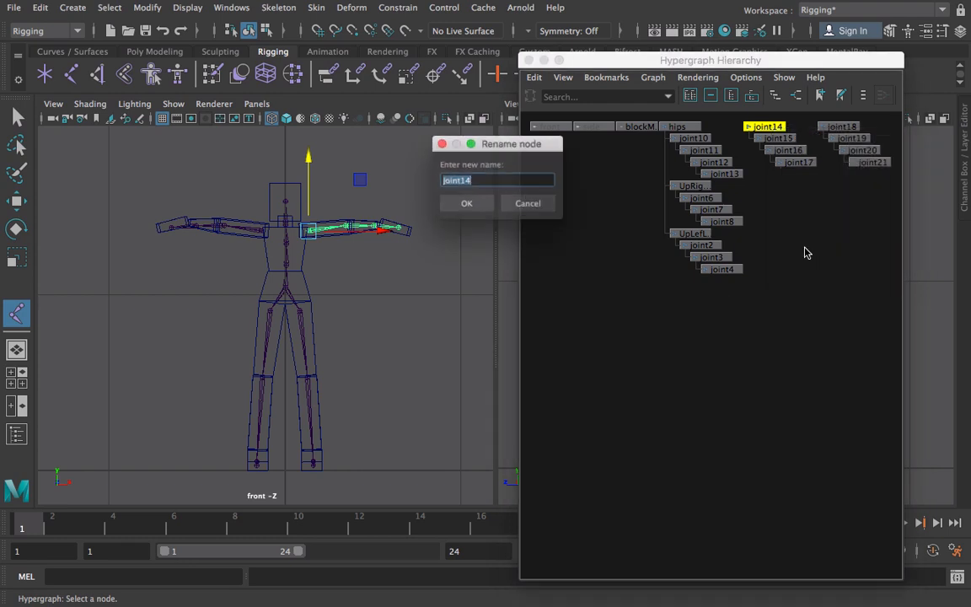
type("UpLeftArm")
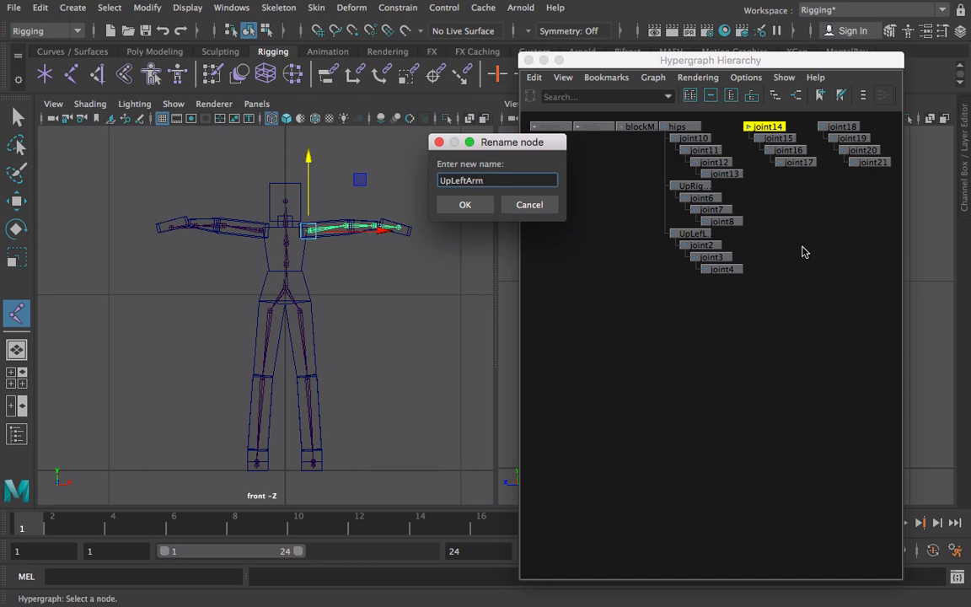
key("Return")
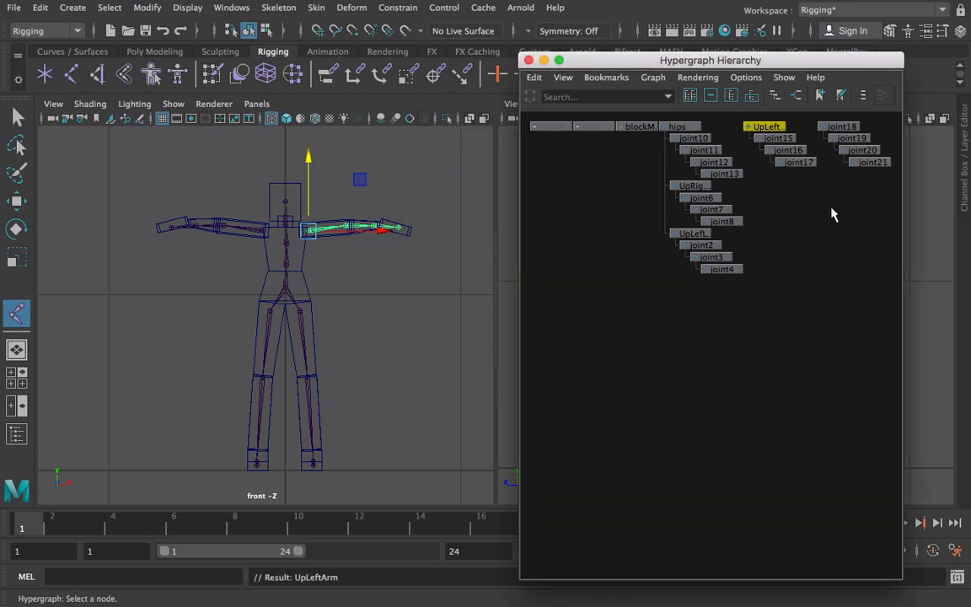
Rename the right arm's root joint, joint18, as UpRightArm in the Hypergraph.
left_click(840, 128)
right_click(844, 132)
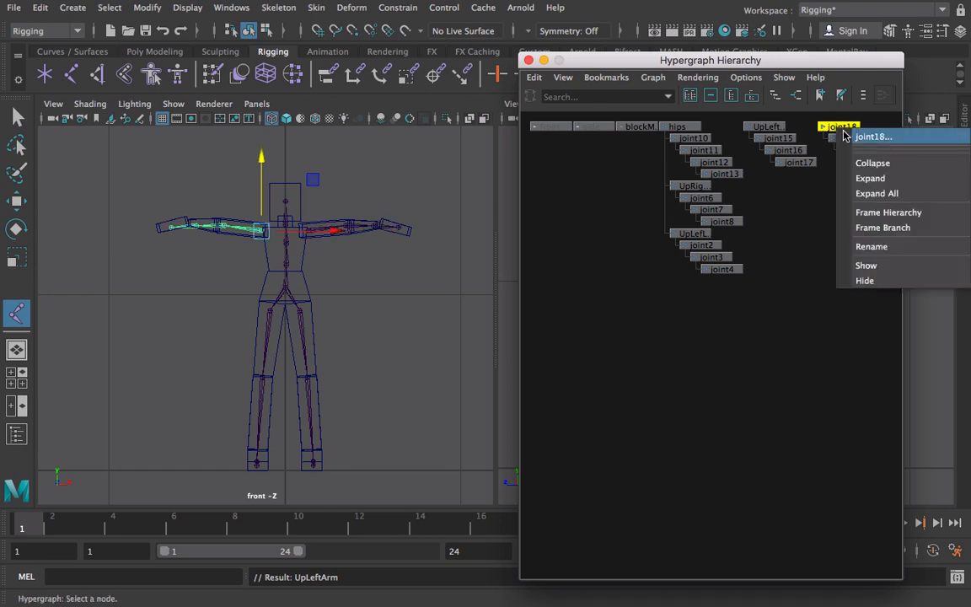
left_click(872, 246)
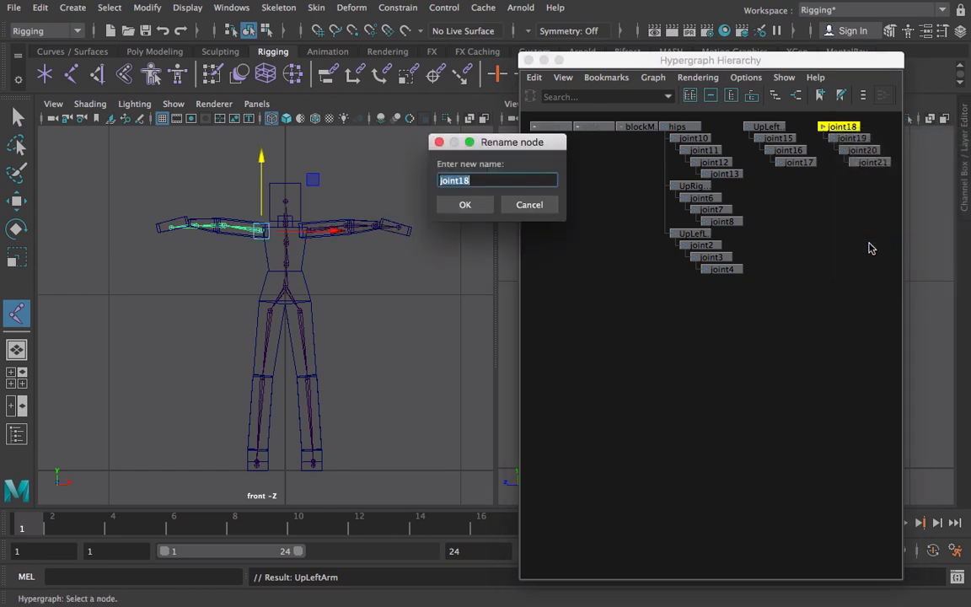
type("U")
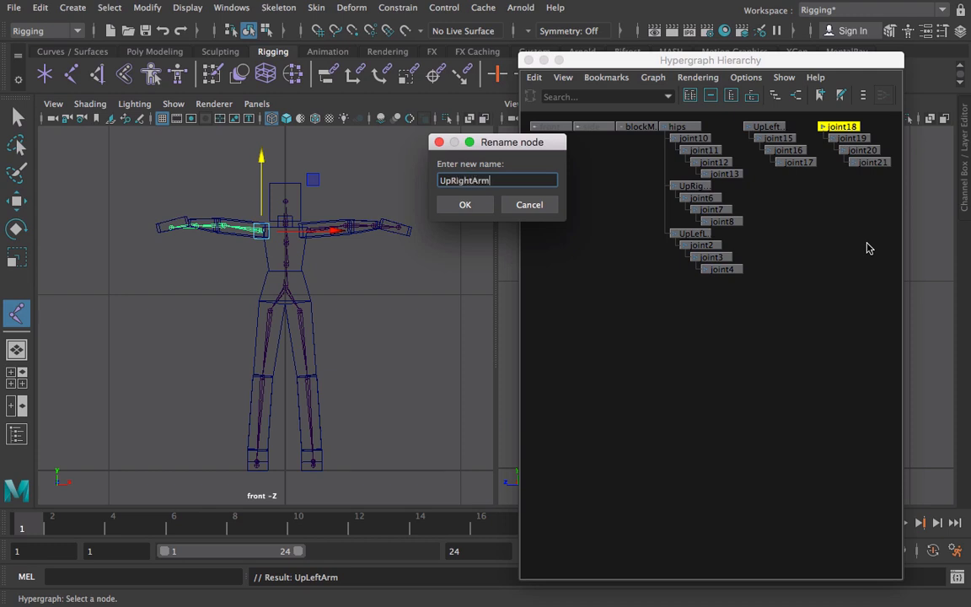
type("pRightArm")
key("Return")
Undo the mistaken parenting of the left arm and parent UpLeftArm under the upper spine joint, joint11, in the Hypergraph.
key("ctrl+z")
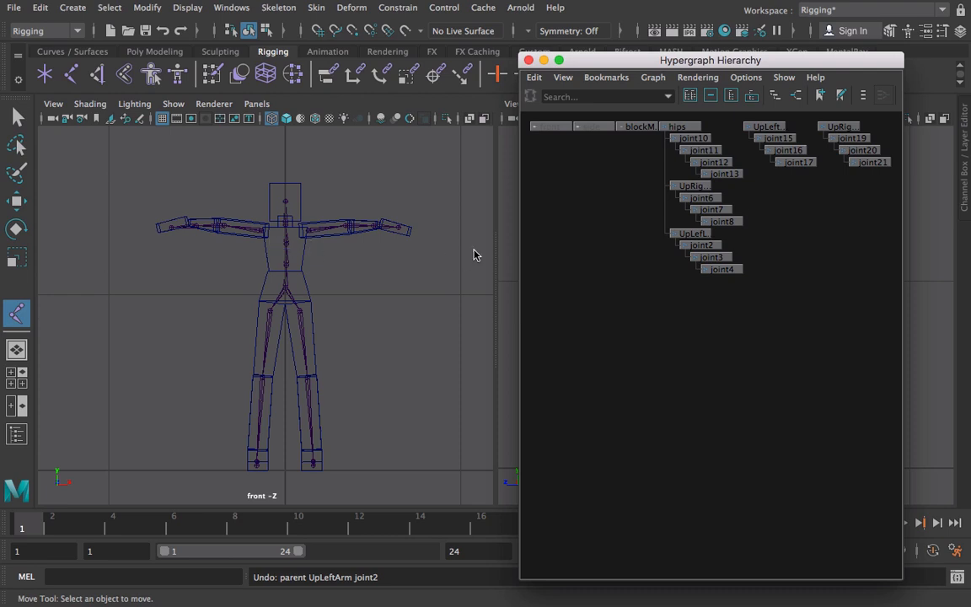
left_click(287, 244)
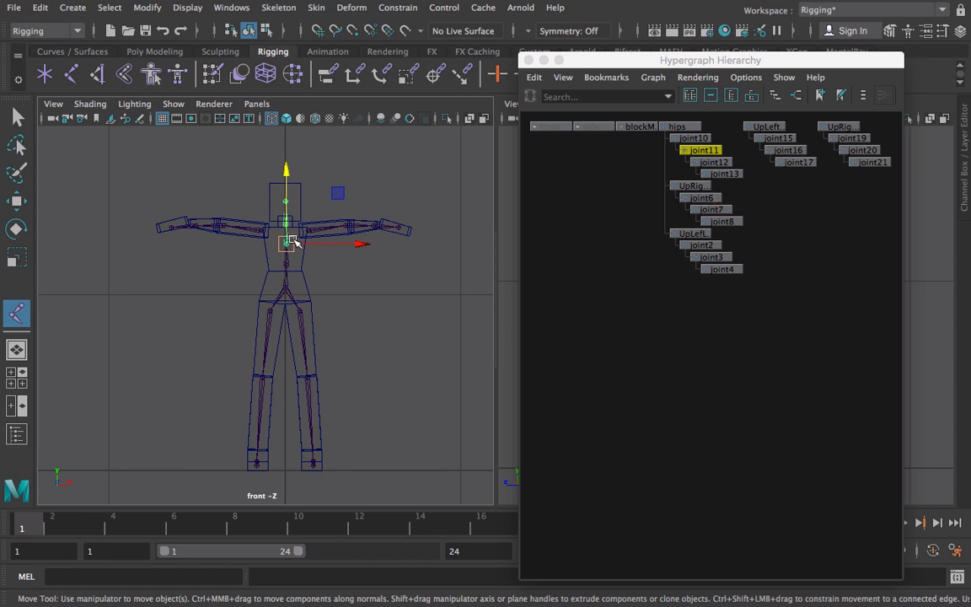
left_click(765, 127)
scroll(772, 211, "down", 1)
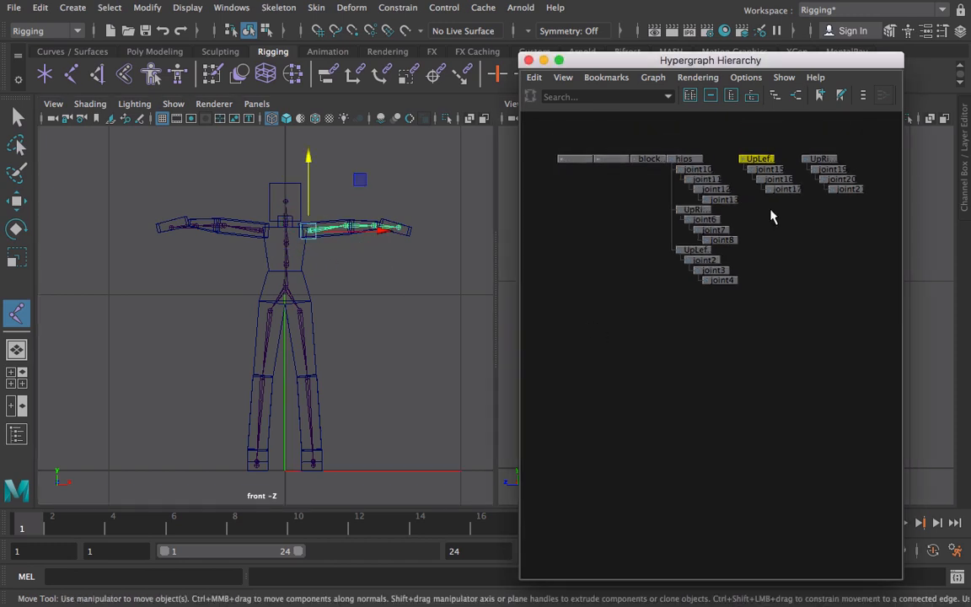
middle_click_drag(763, 158, 712, 180)
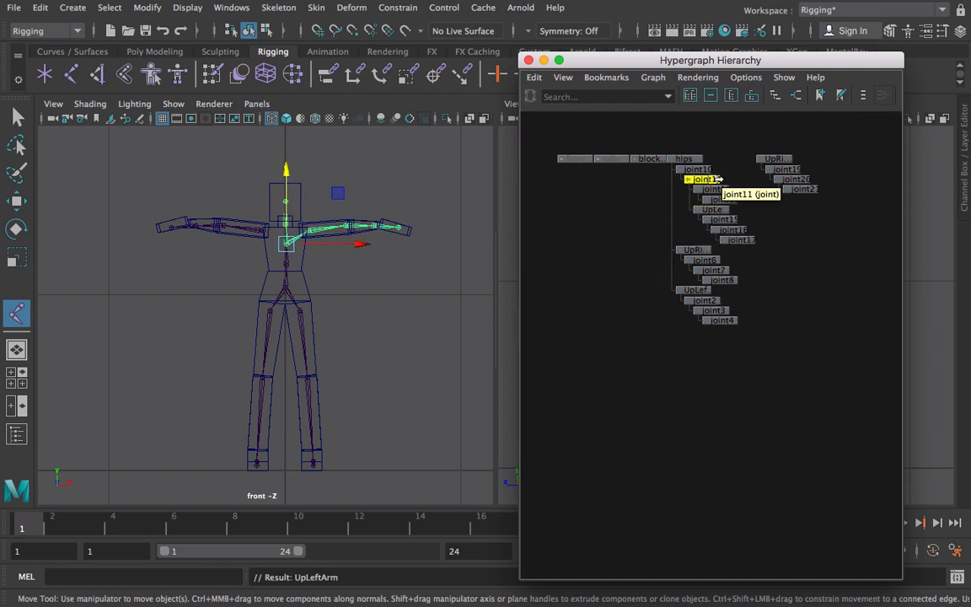
left_click(839, 354)
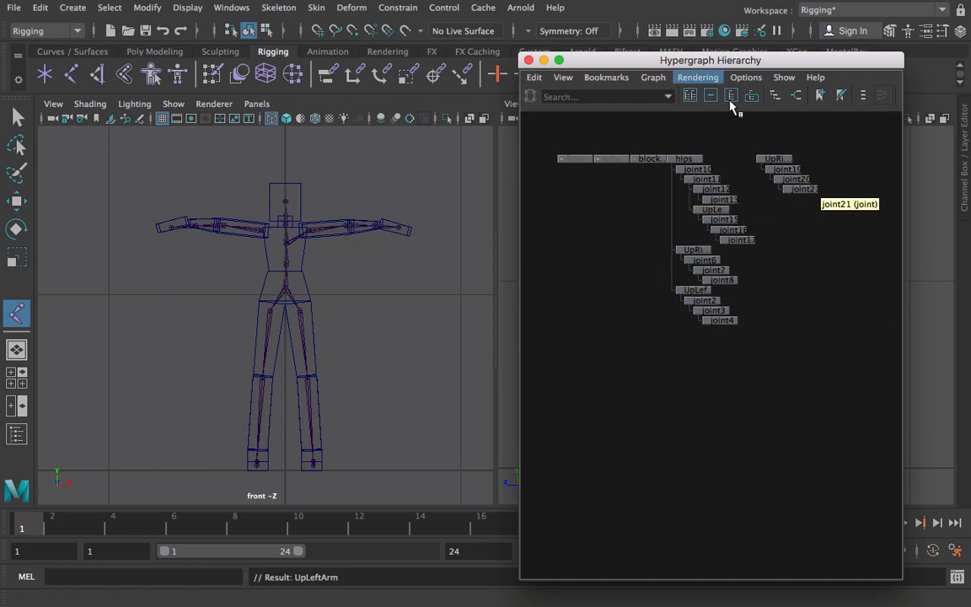
Parent the UpRightArm chain under the same upper spine joint, joint11, in the Hypergraph.
middle_click_drag(774, 161, 891, 182)
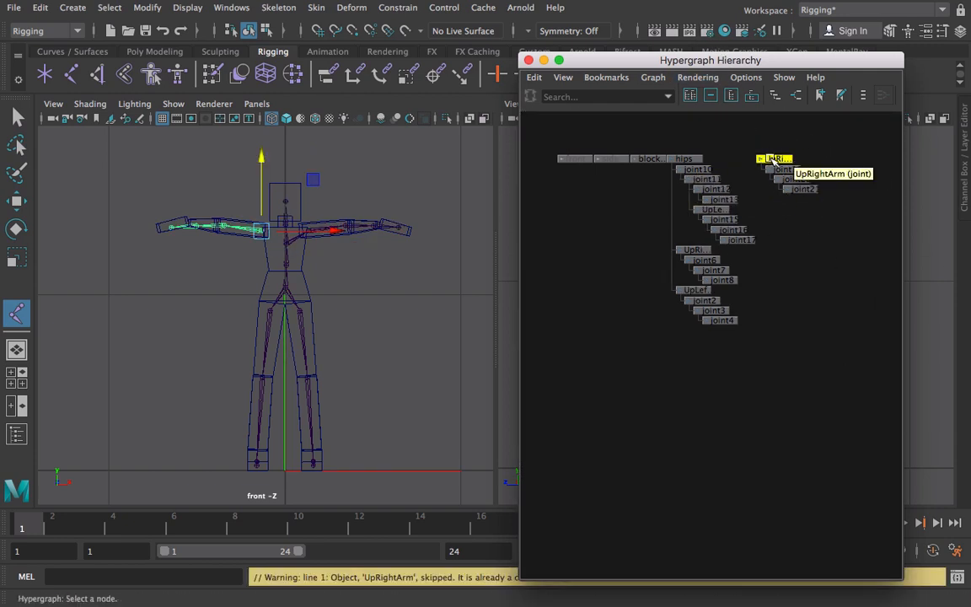
middle_click_drag(774, 160, 717, 184)
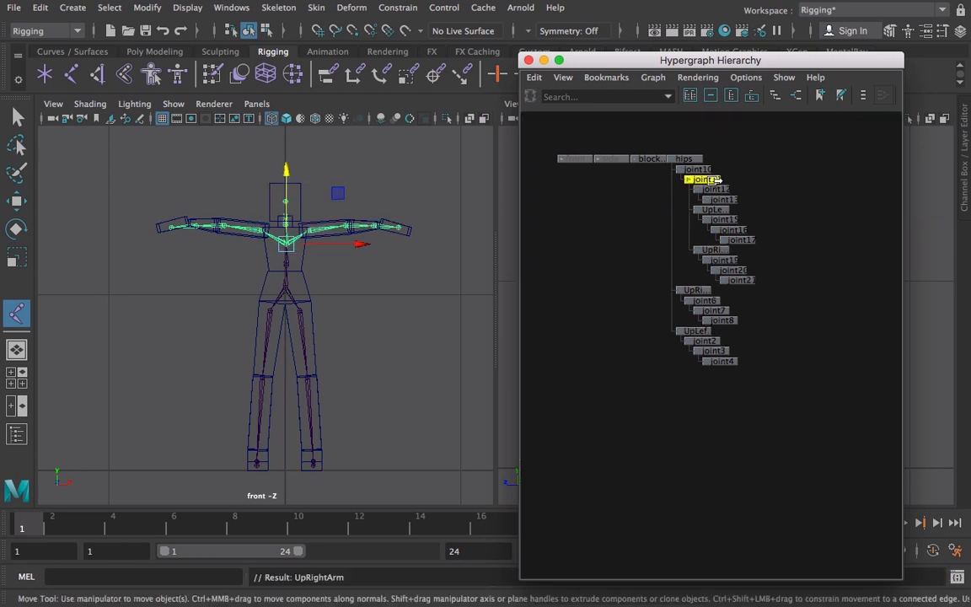
left_click(802, 187)
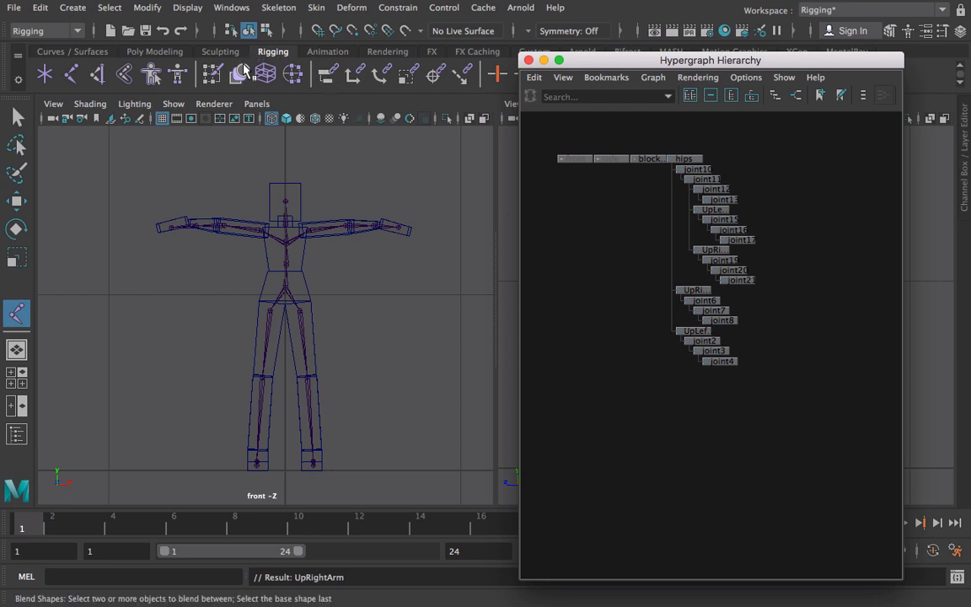
Examine the whole skeleton against the mesh in the top view with the hips hierarchy selected, and return to the front view.
left_click(257, 104)
mouse_move(292, 145)
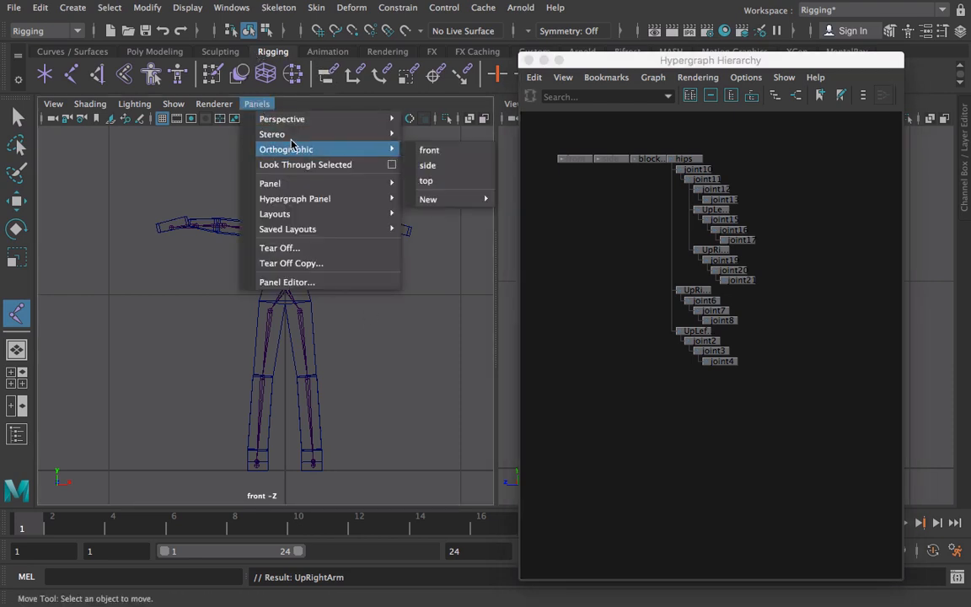
left_click(429, 152)
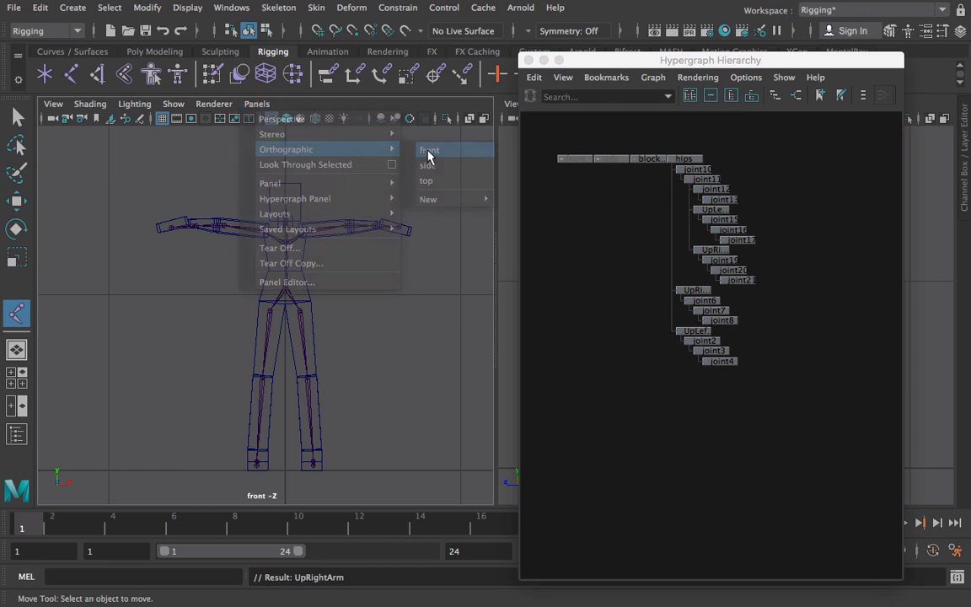
left_click(256, 105)
mouse_move(316, 150)
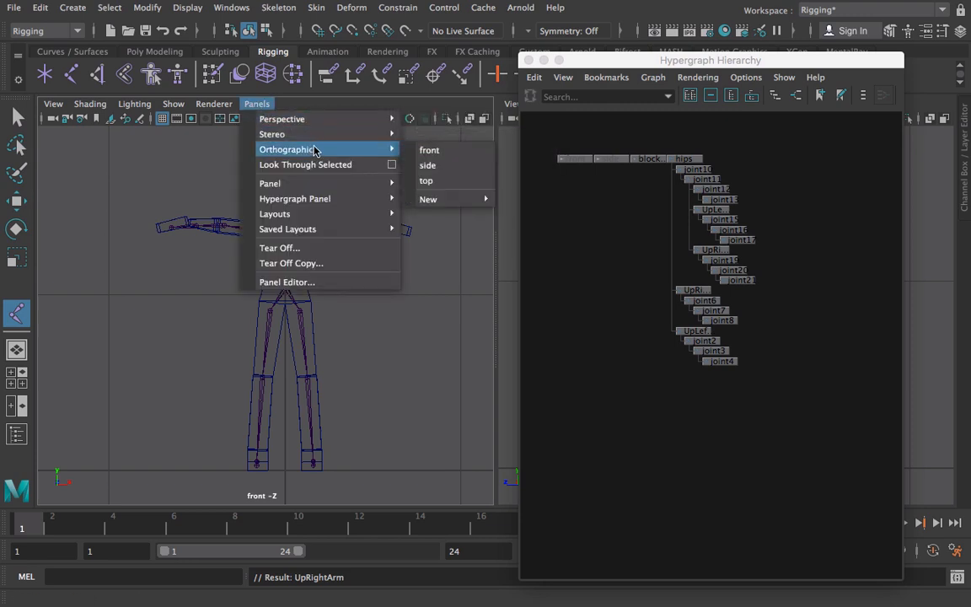
left_click(425, 181)
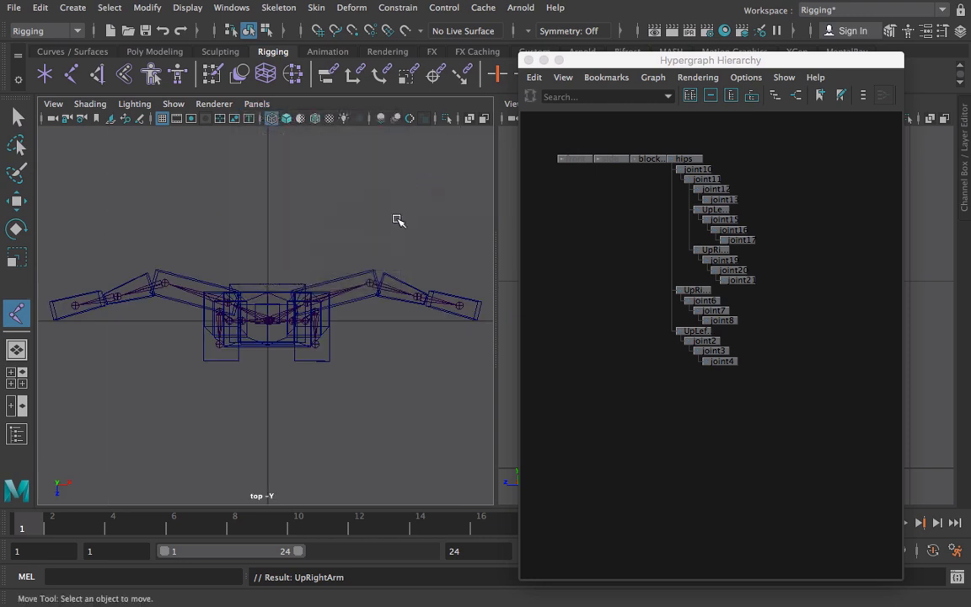
left_click(245, 287)
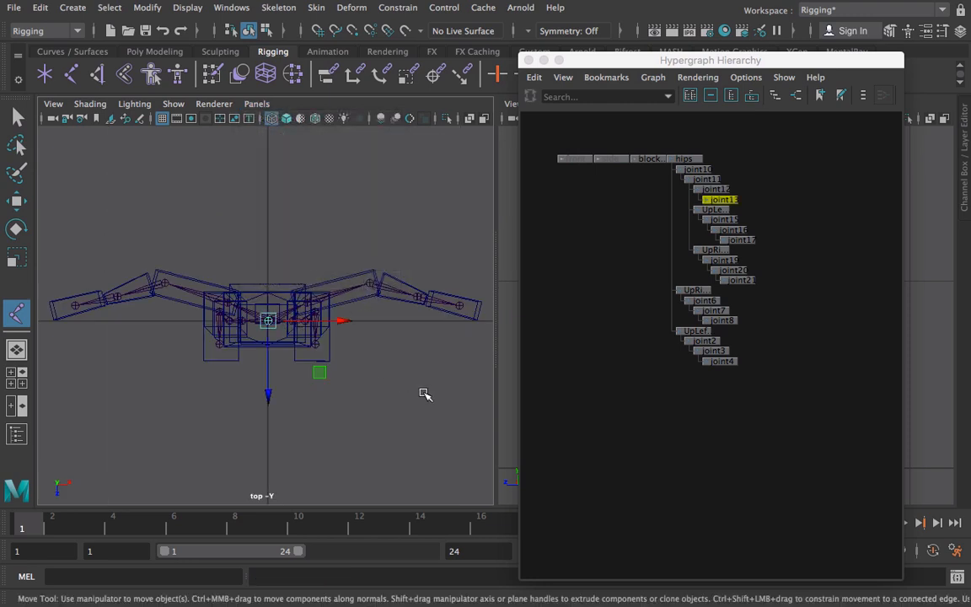
left_click(381, 353)
left_click(683, 158)
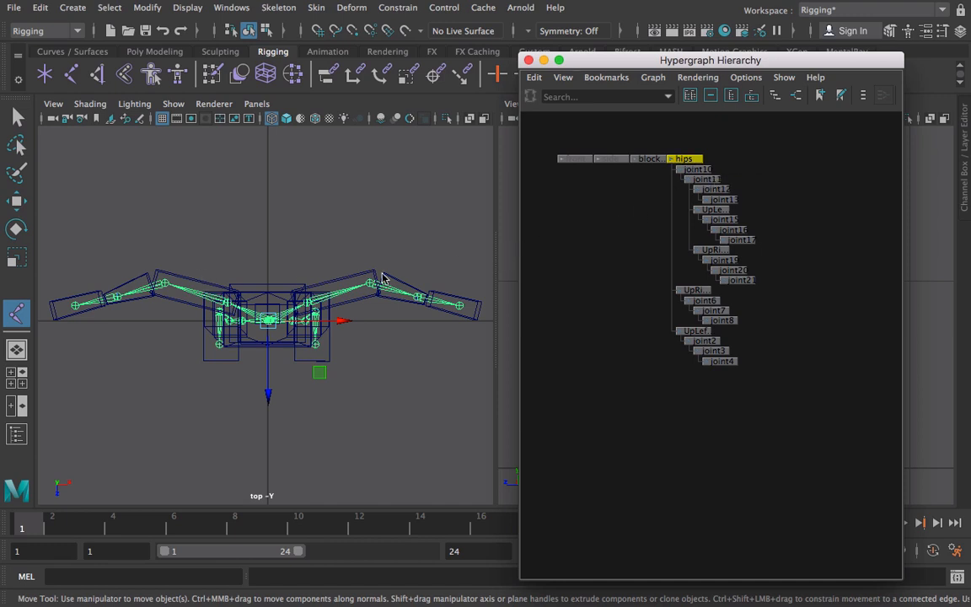
left_click(268, 106)
mouse_move(286, 149)
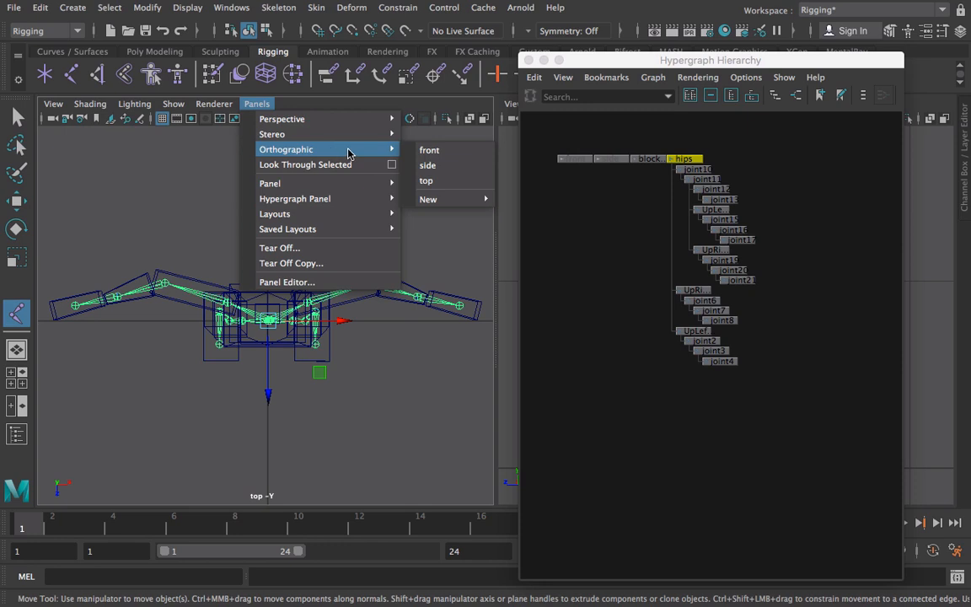
left_click(427, 151)
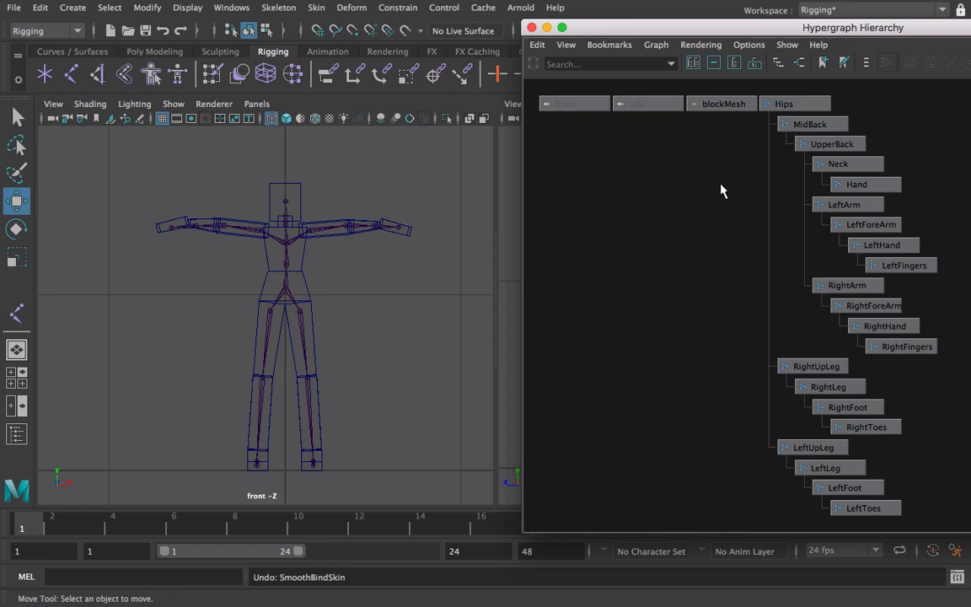
Select the Hips joint together with blockMesh and bind the mesh to the skeleton.
left_click(791, 104)
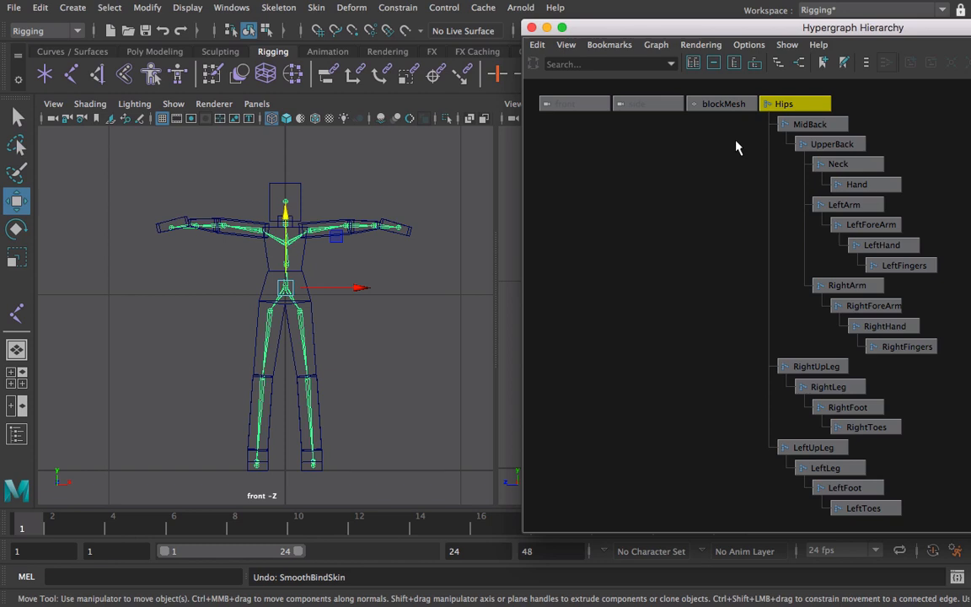
left_click(724, 105, "shift")
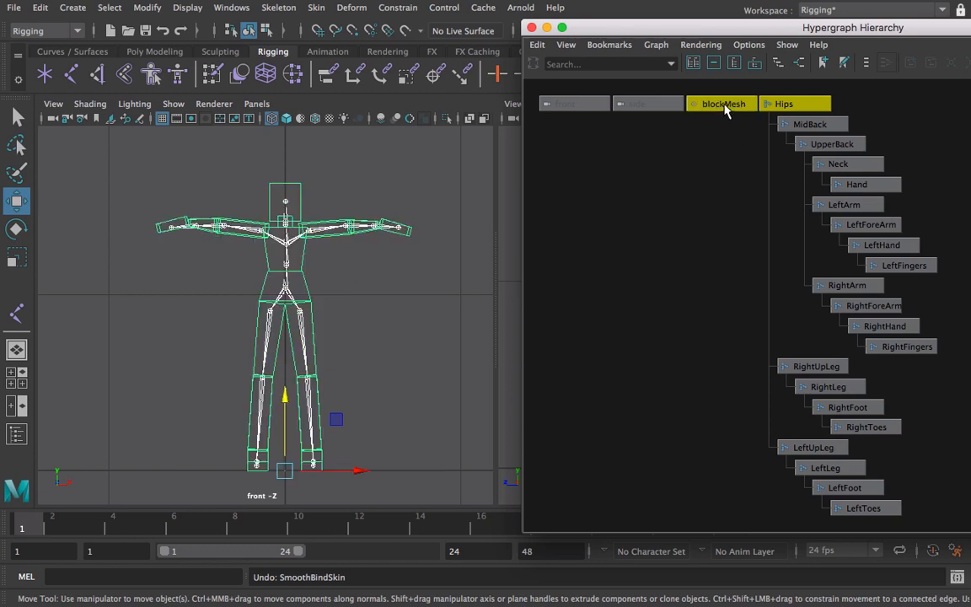
left_click(124, 76)
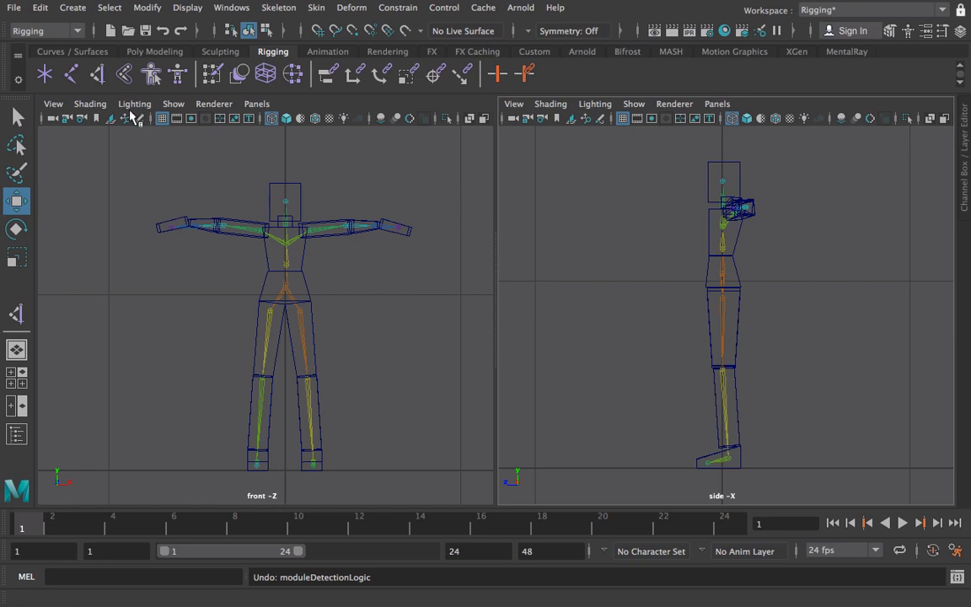
Create an IK handle from the left upper-leg joint to the ankle joint and raise it slightly to bend the knee.
left_click(100, 78)
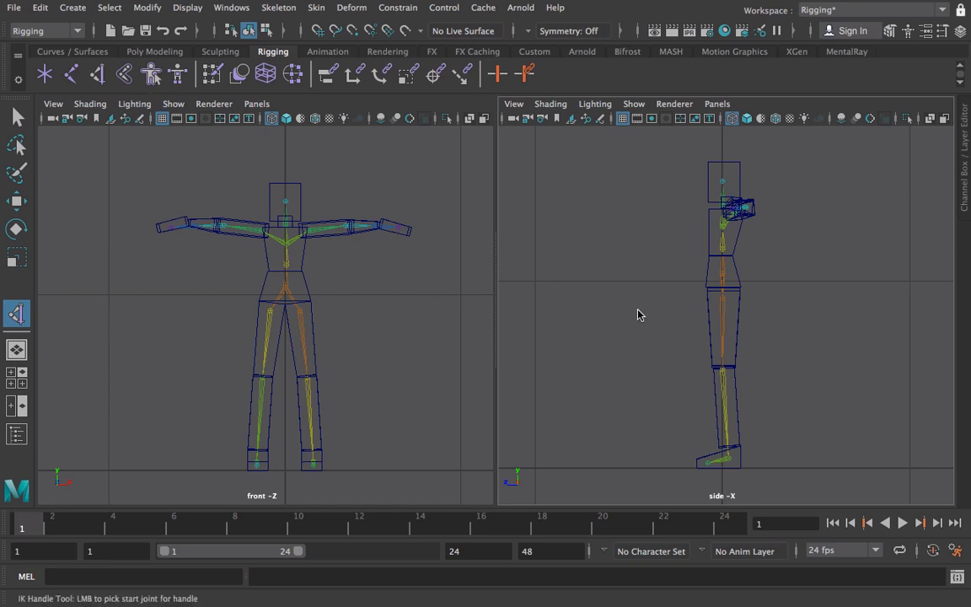
left_click(741, 305)
left_click(724, 302)
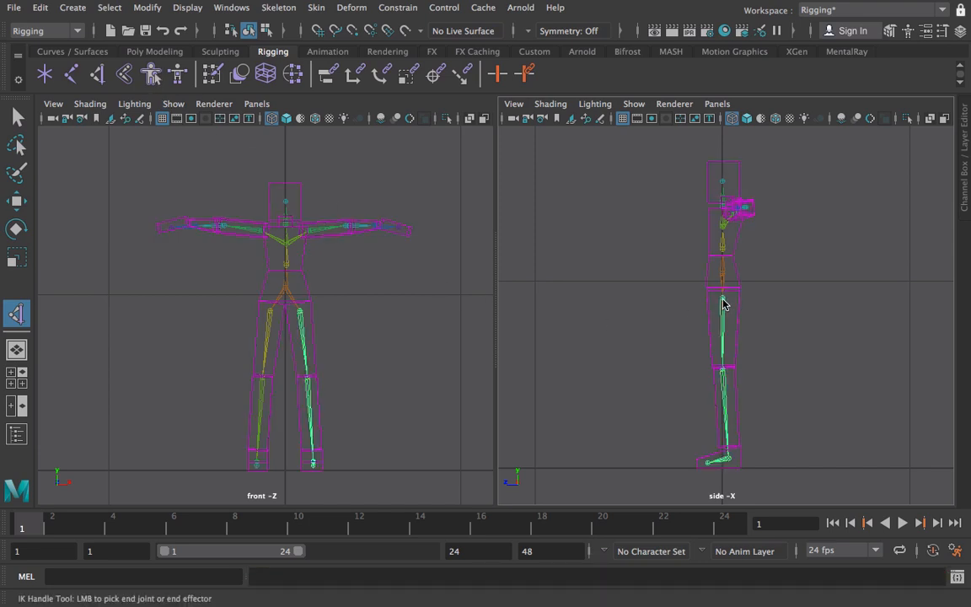
left_click(729, 463)
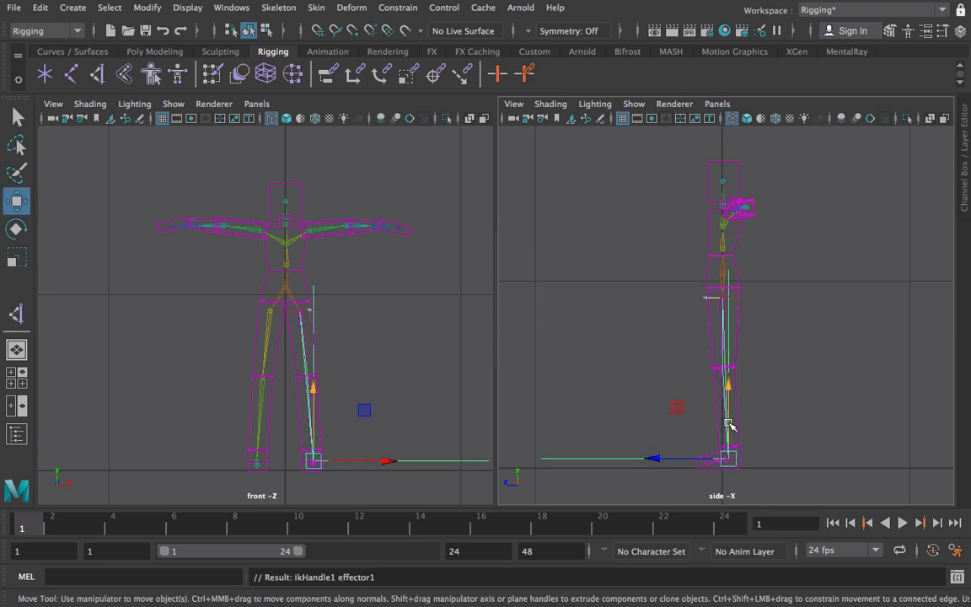
mouse_move(730, 427)
left_mouse_down()
mouse_move(734, 403)
mouse_move(732, 422)
left_mouse_up()
Show the character in a shaded perspective view and move the left leg's IK handle along its axes to test the leg's deformation.
left_click(718, 104)
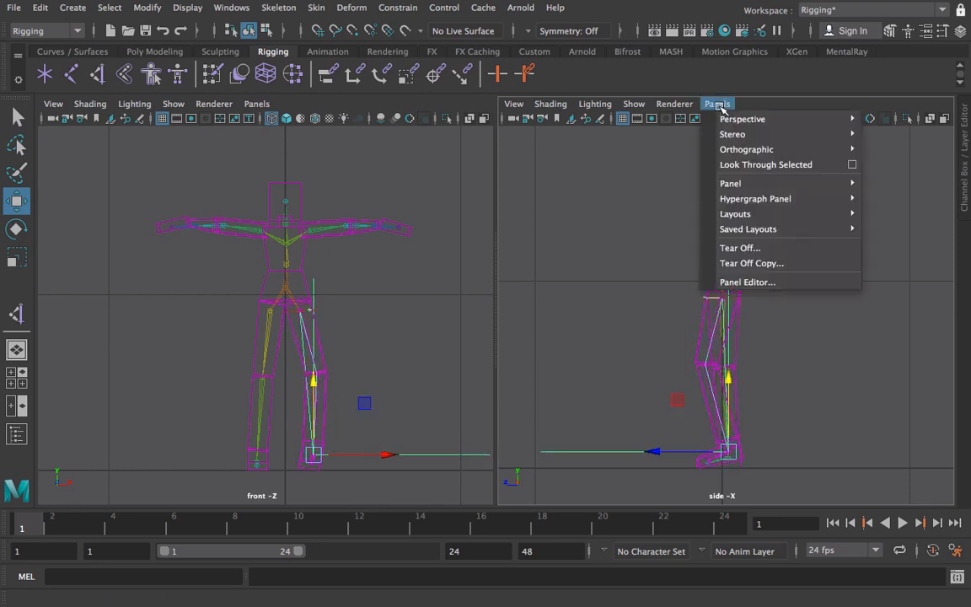
mouse_move(742, 123)
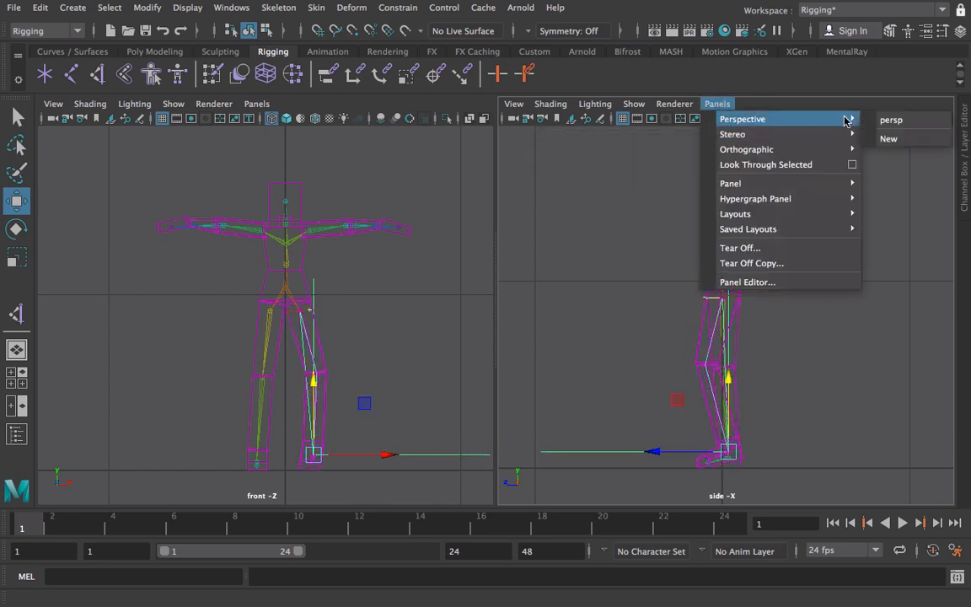
left_click(885, 119)
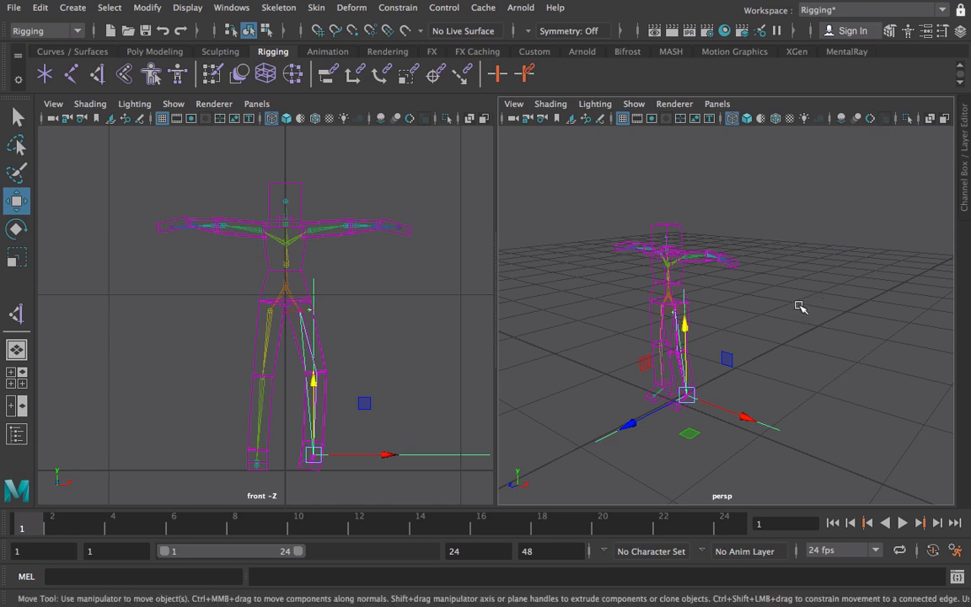
key("5")
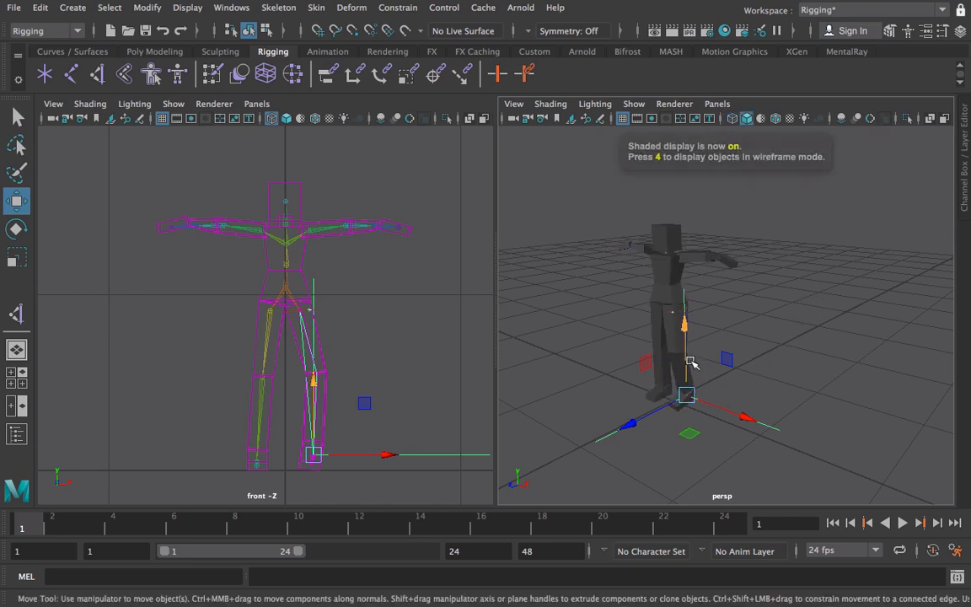
left_click_drag(687, 371, 719, 388)
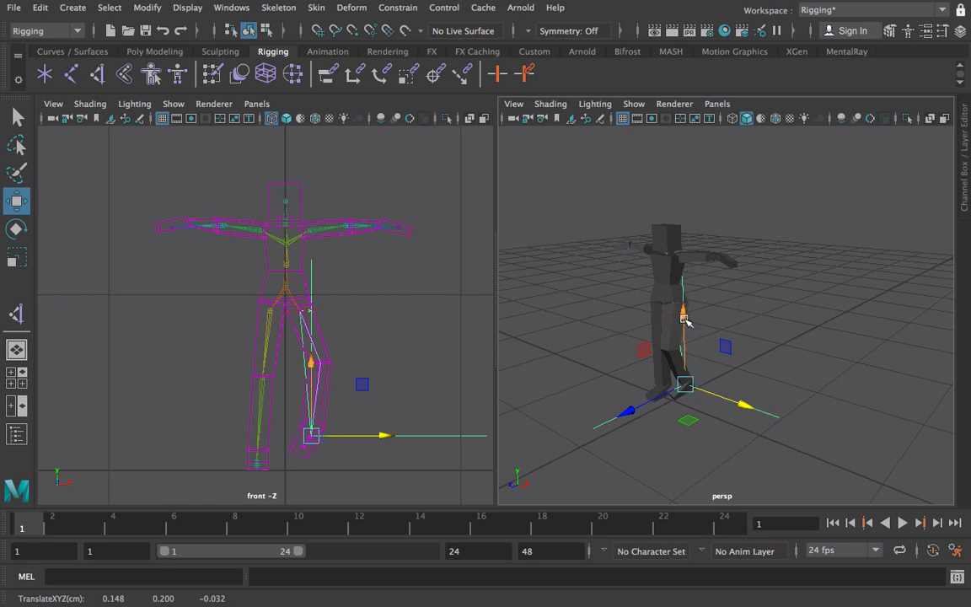
left_click_drag(686, 321, 687, 363)
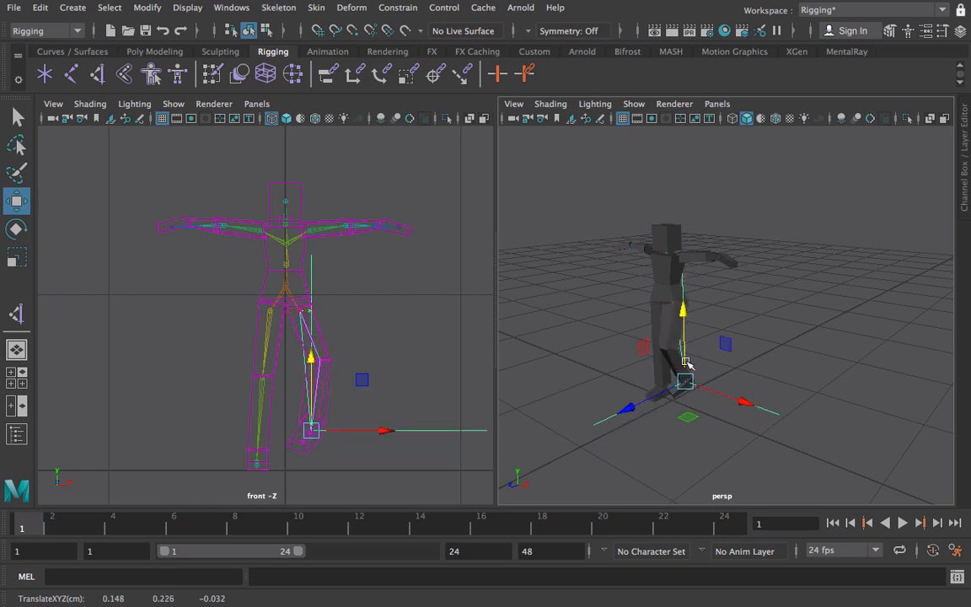
mouse_move(650, 400)
left_mouse_down()
mouse_move(634, 412)
mouse_move(645, 413)
left_mouse_up()
left_click_drag(741, 405, 760, 415)
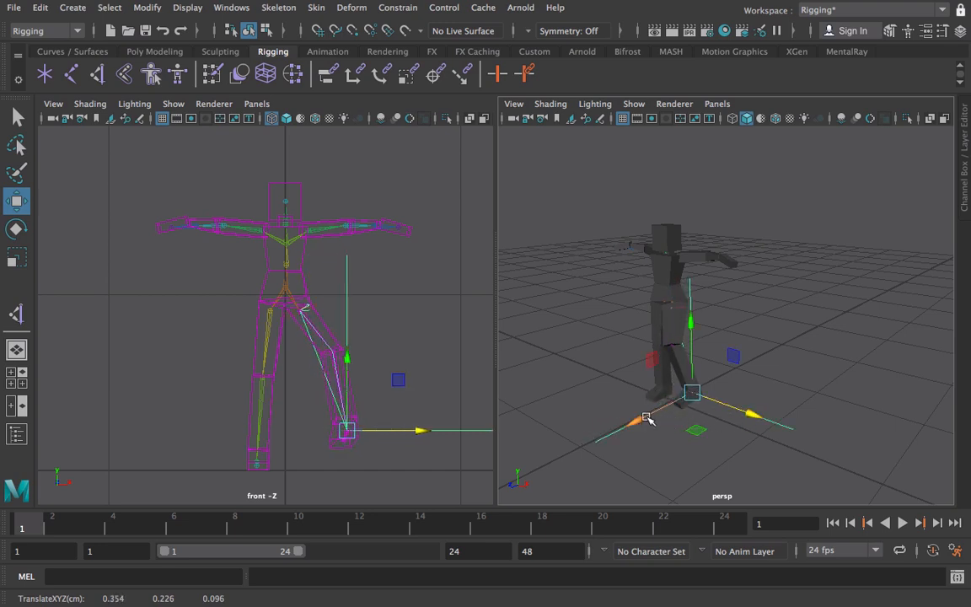
left_click_drag(644, 416, 628, 424)
mouse_move(742, 431)
left_mouse_down()
mouse_move(733, 424)
mouse_move(752, 427)
mouse_move(734, 419)
mouse_move(748, 424)
left_mouse_up()
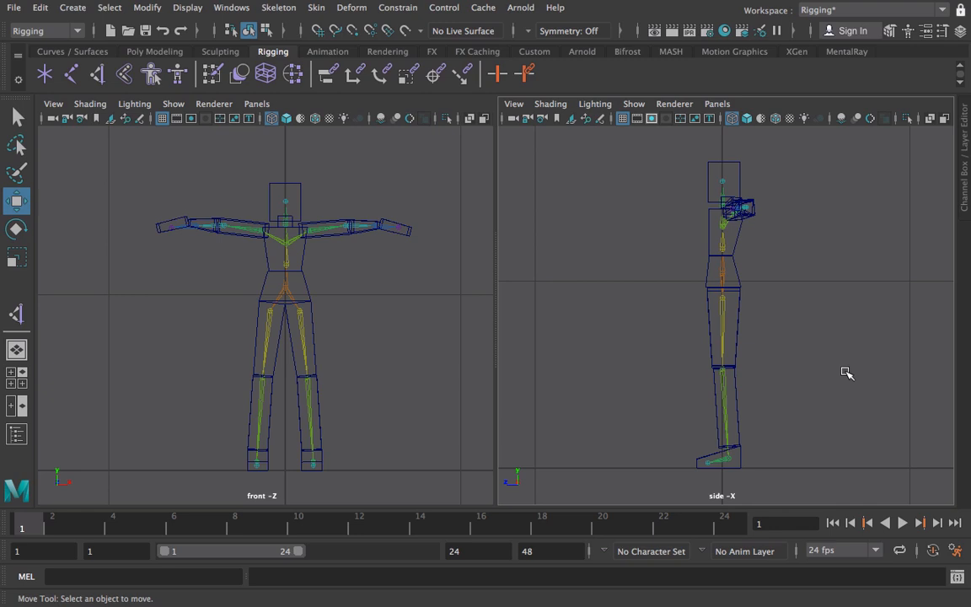
Open the Hypergraph hierarchy and create an empty group in the scene.
left_click(236, 8)
mouse_move(327, 100)
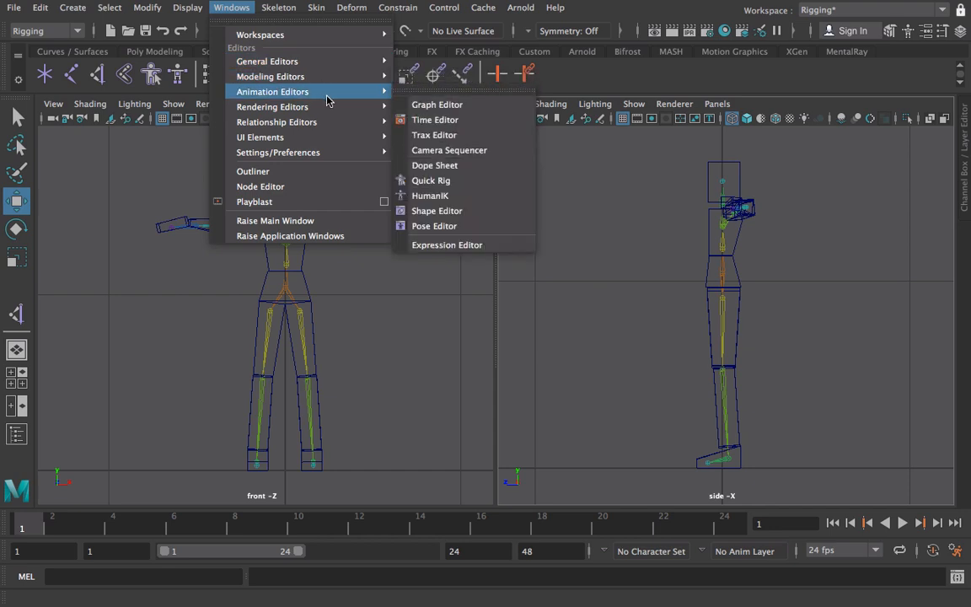
mouse_move(364, 67)
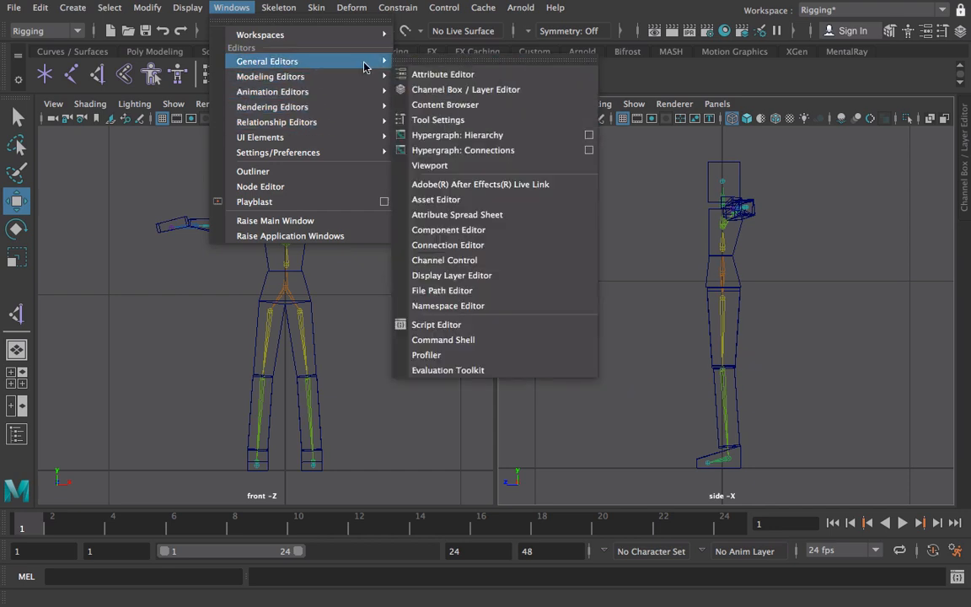
left_click(440, 135)
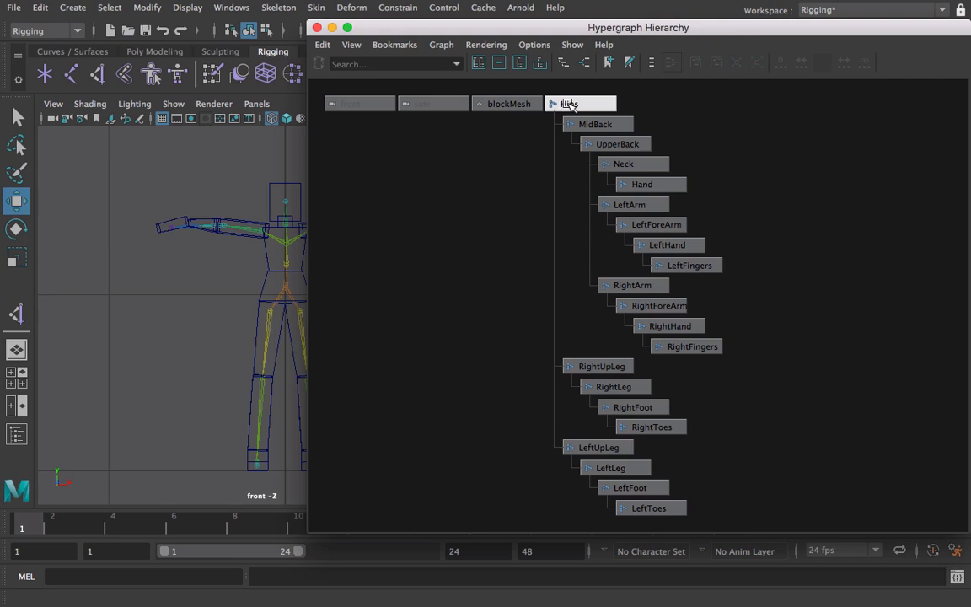
left_click(76, 10)
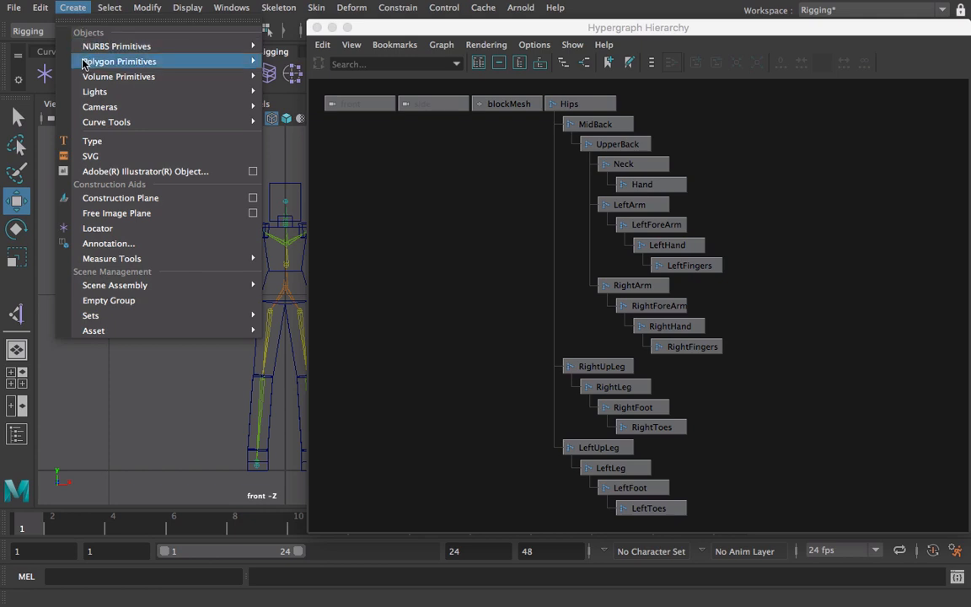
left_click(128, 302)
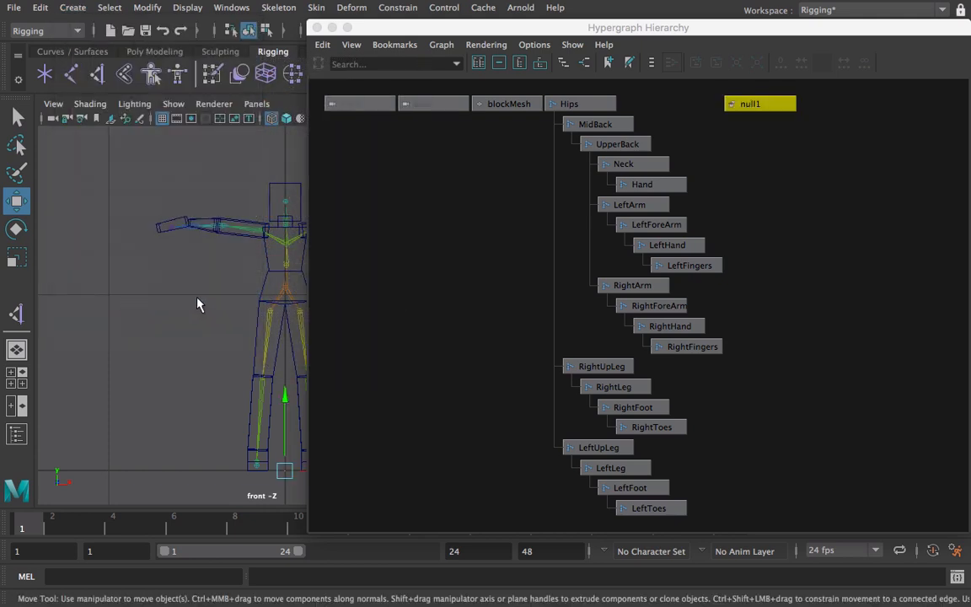
Rename the empty group as Scale and parent the Hips joint hierarchy under it in the Hypergraph.
left_click(763, 104)
right_click(763, 104)
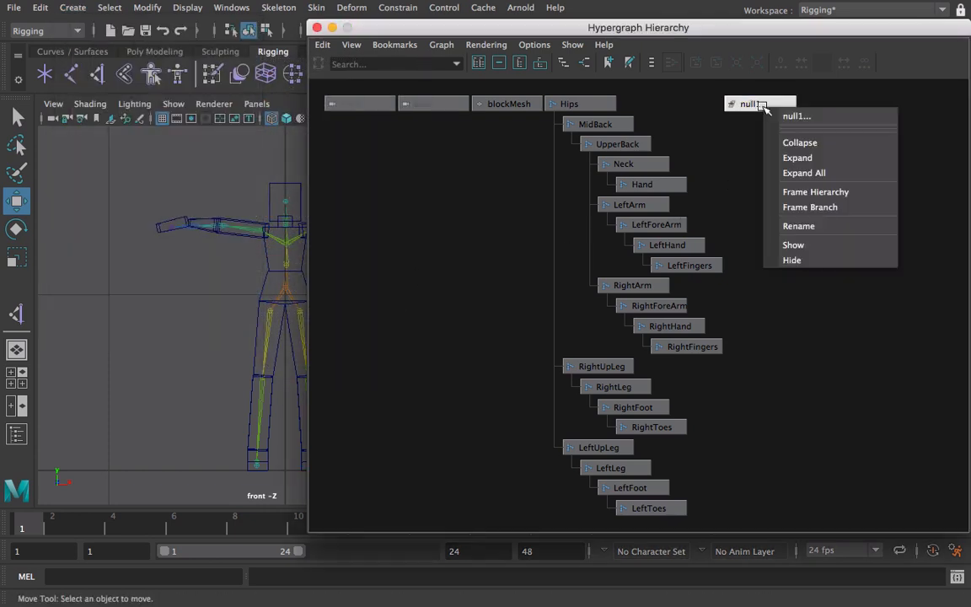
left_click(797, 225)
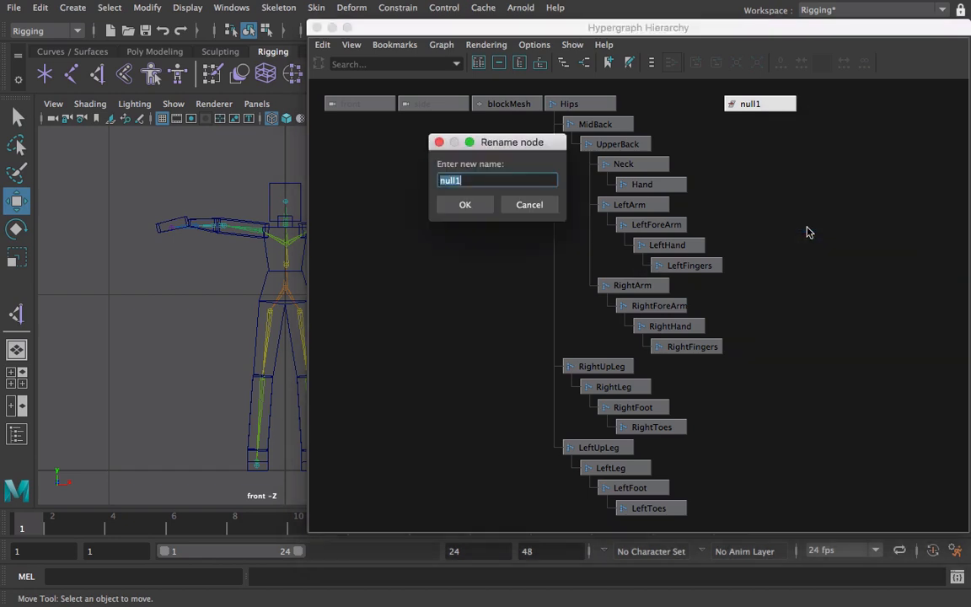
type("Scale")
key("Return")
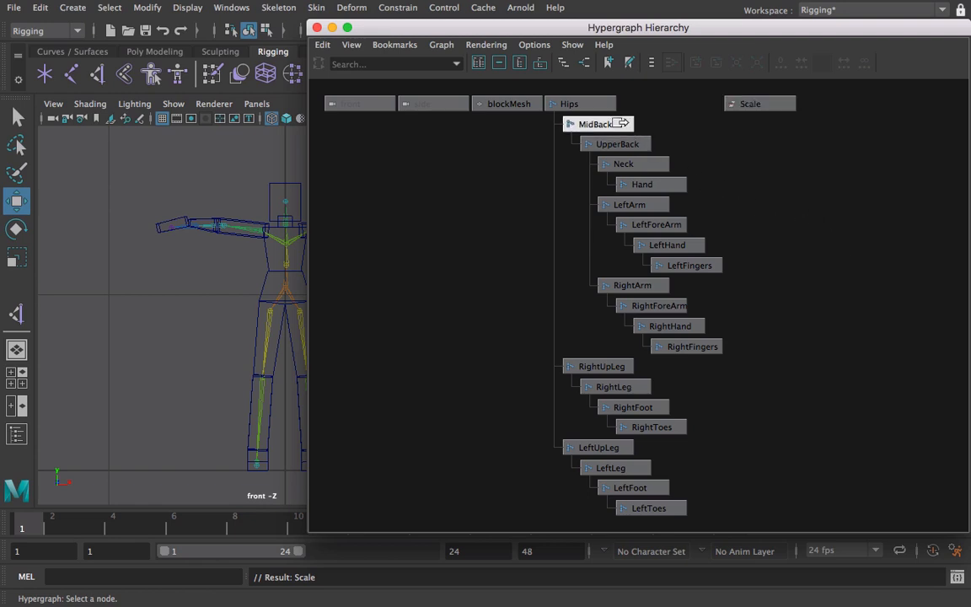
middle_click_drag(588, 104, 690, 104)
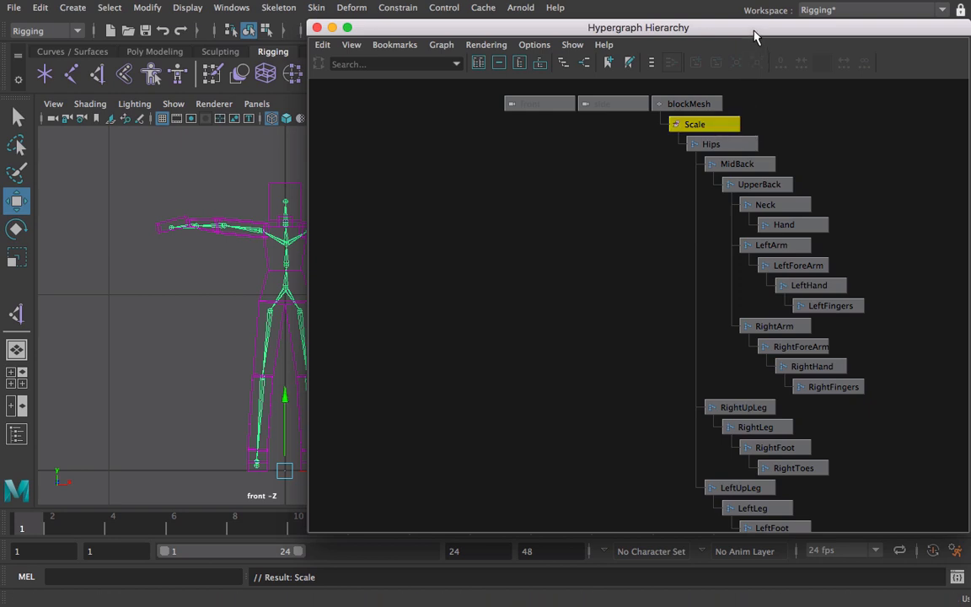
left_click(317, 28)
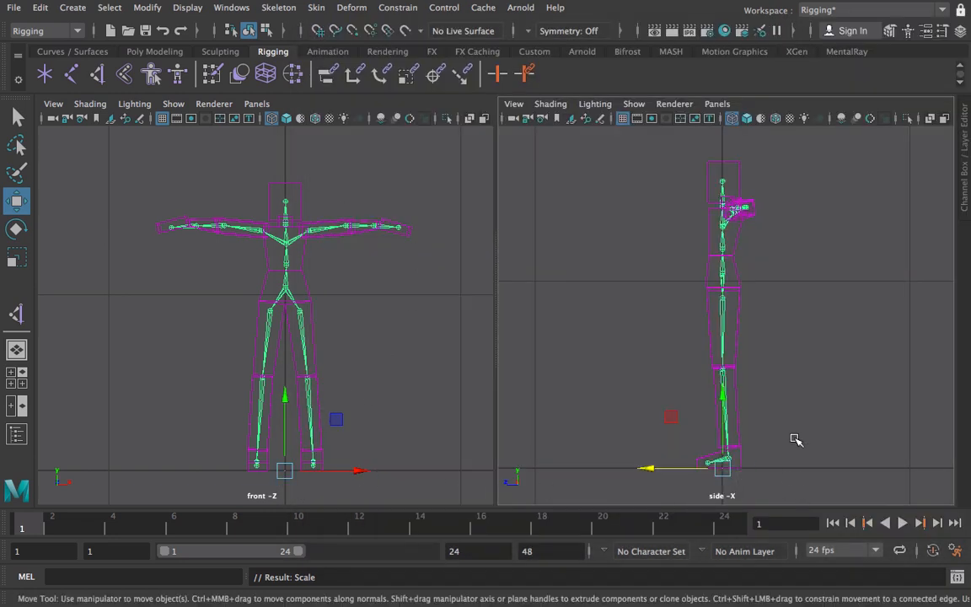
Switch the side view to the perspective camera and enlarge it to fill the workspace.
left_click(717, 104)
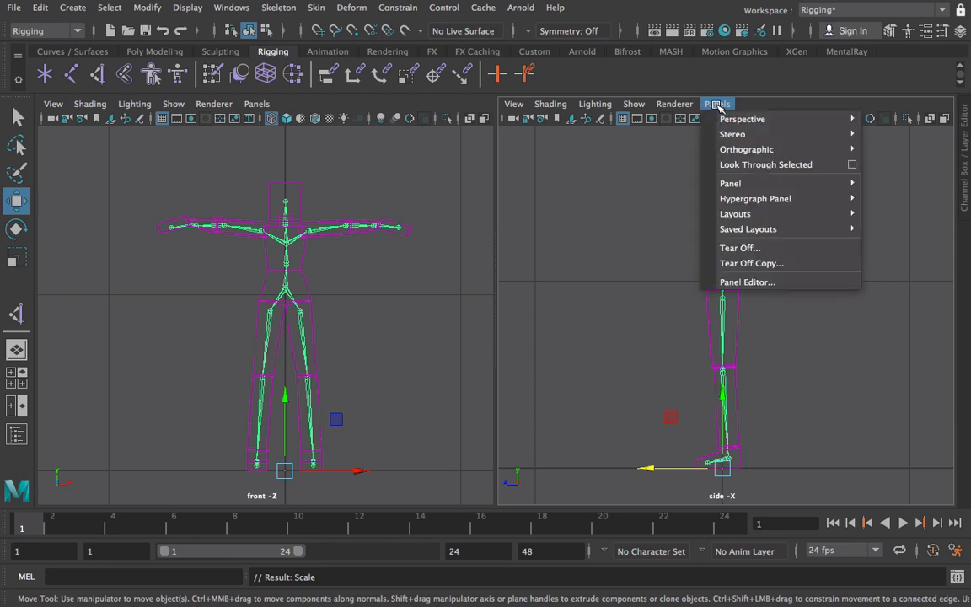
mouse_move(733, 123)
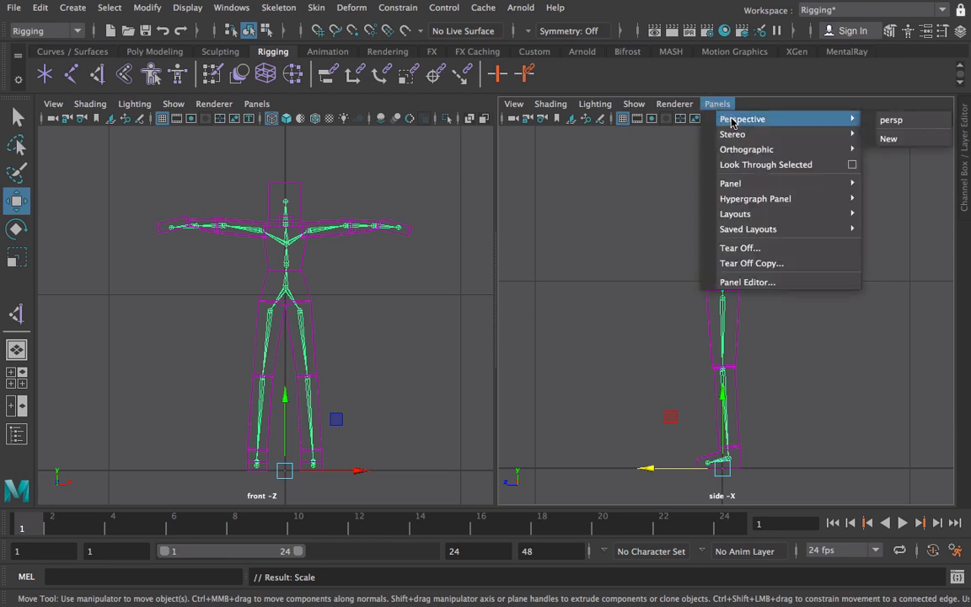
left_click(889, 122)
key("space")
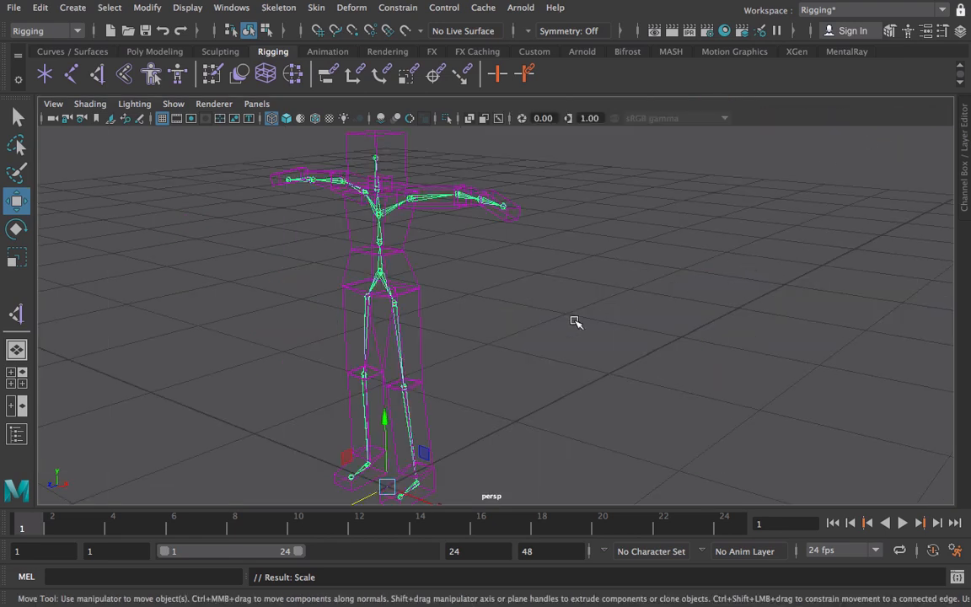
Scale the Scale group uniformly to about 31.6 to enlarge the whole skeleton and mesh.
scroll(591, 324, "down", 3)
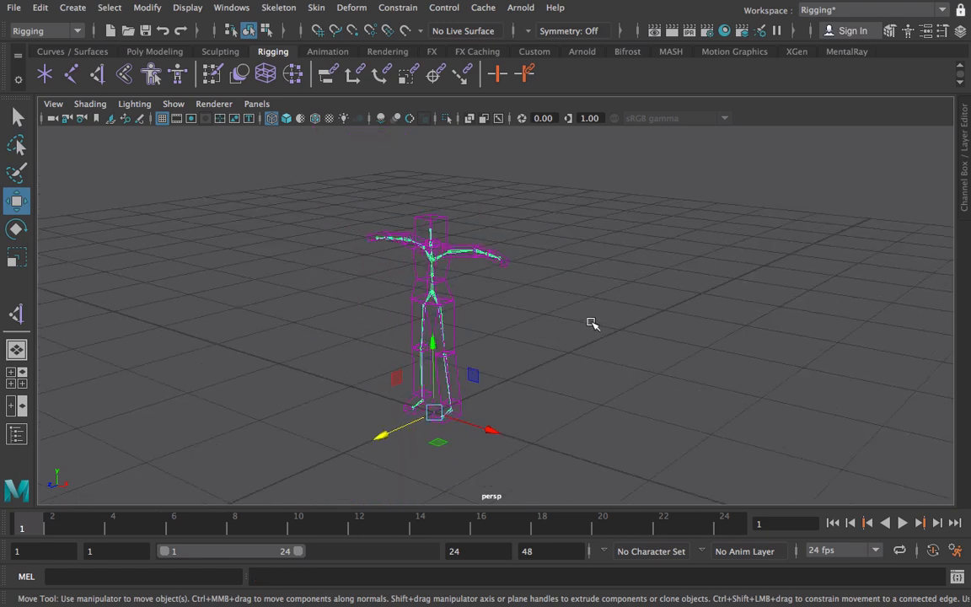
key("r")
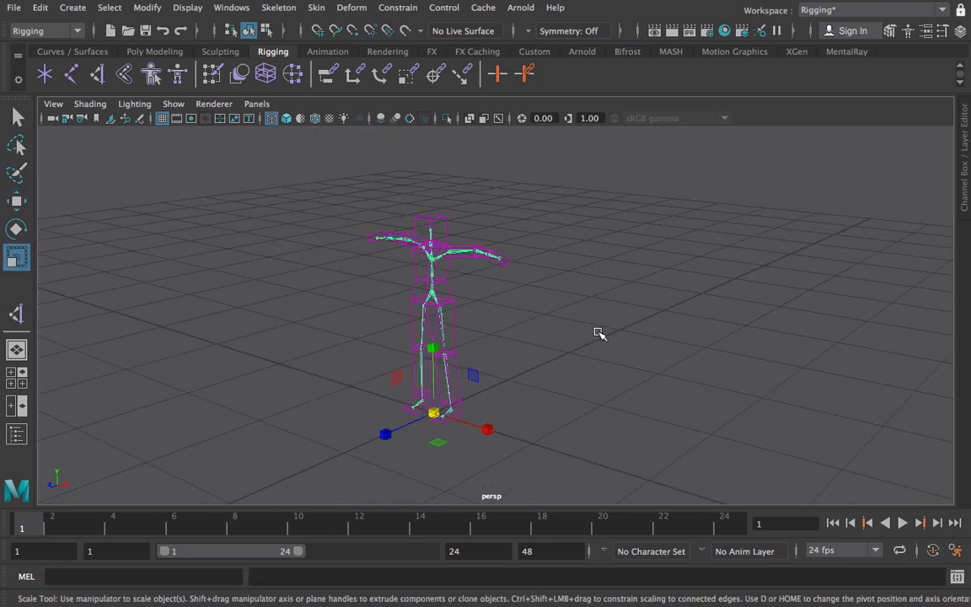
left_click_drag(434, 412, 522, 463)
scroll(602, 385, "up", 2)
scroll(602, 385, "down", 6)
scroll(602, 385, "down", 3)
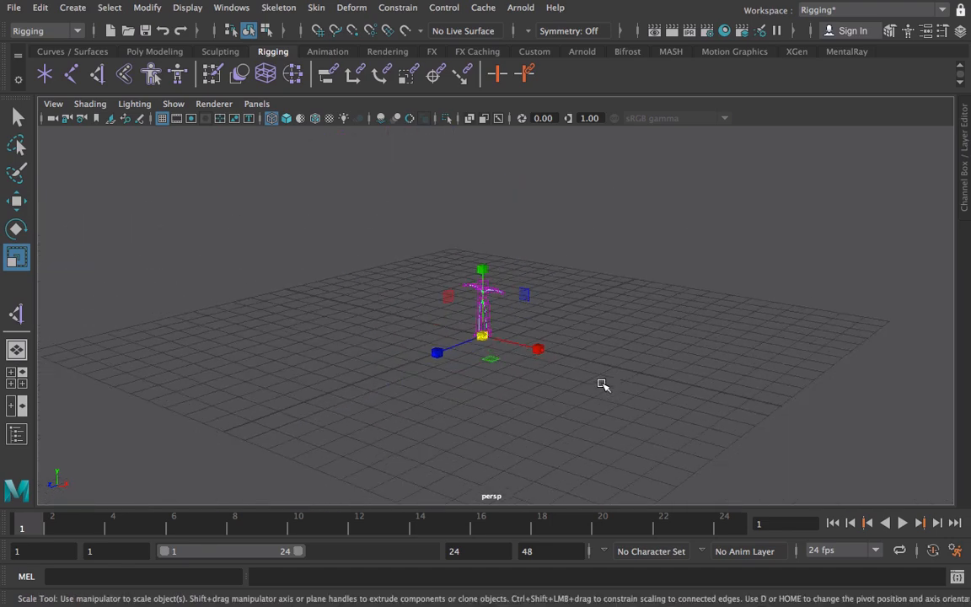
left_click_drag(483, 340, 607, 418)
scroll(607, 418, "down", 4)
left_click_drag(495, 329, 453, 312)
left_click_drag(488, 331, 703, 400)
scroll(505, 419, "up", 3)
scroll(505, 420, "down", 6)
scroll(505, 420, "down", 5)
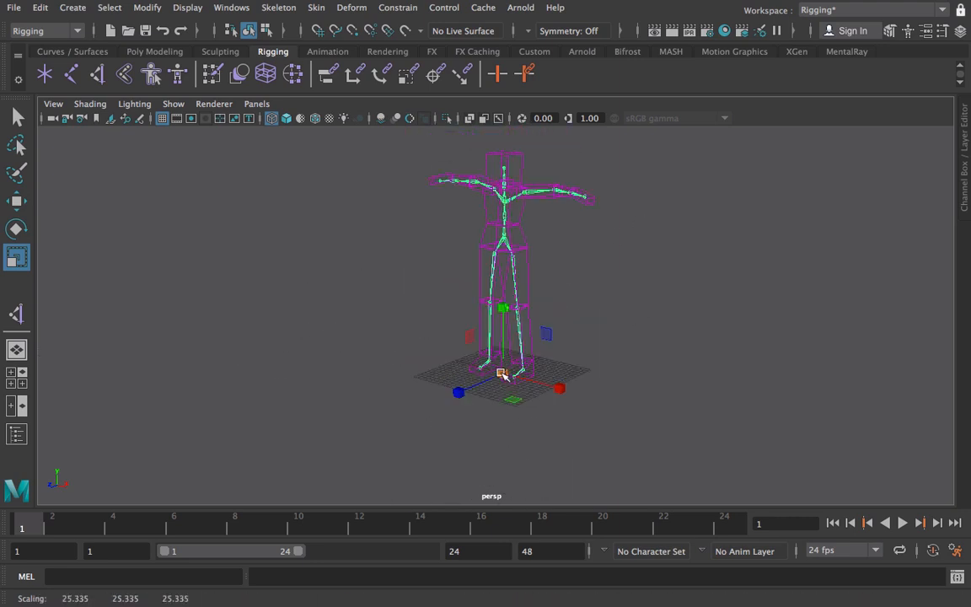
left_click_drag(501, 372, 593, 392)
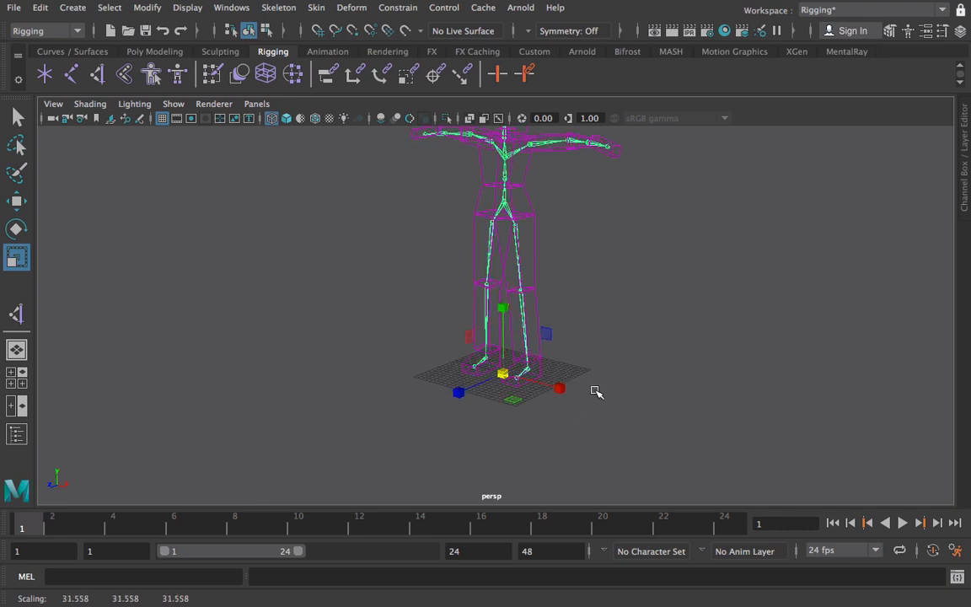
Frame the whole enlarged character, display it shaded and clear the selection.
scroll(657, 271, "down", 2)
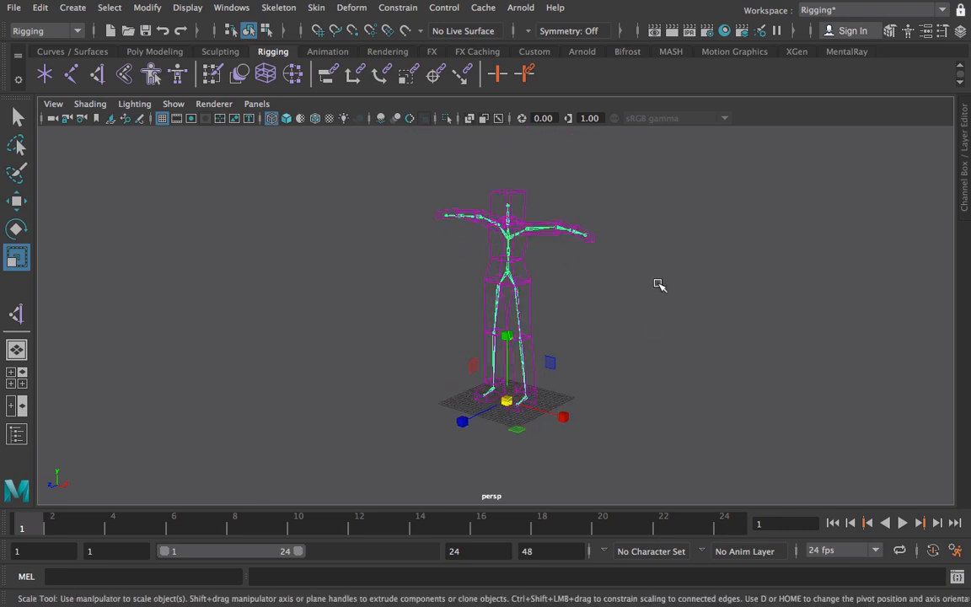
scroll(656, 284, "up", 4)
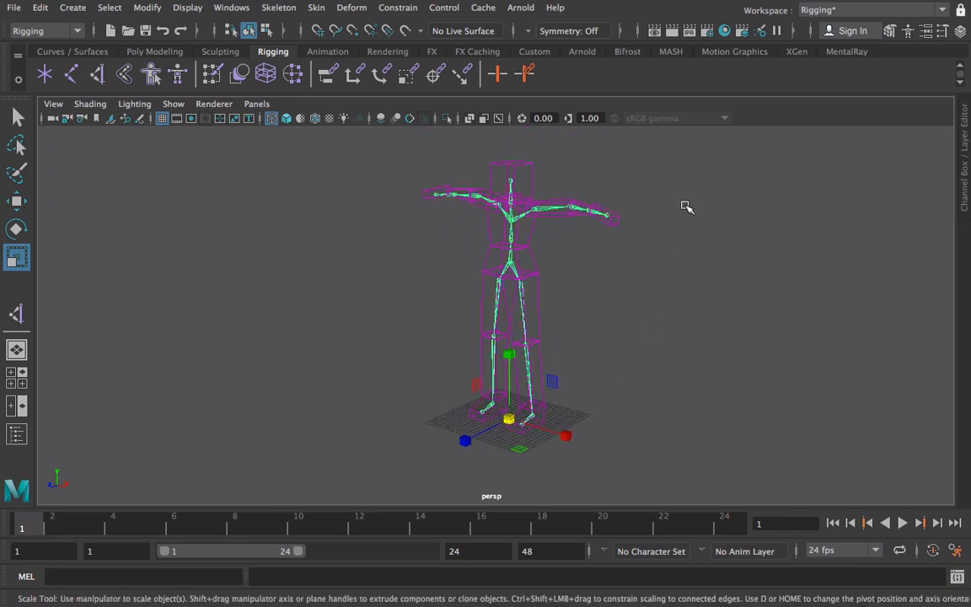
key("5")
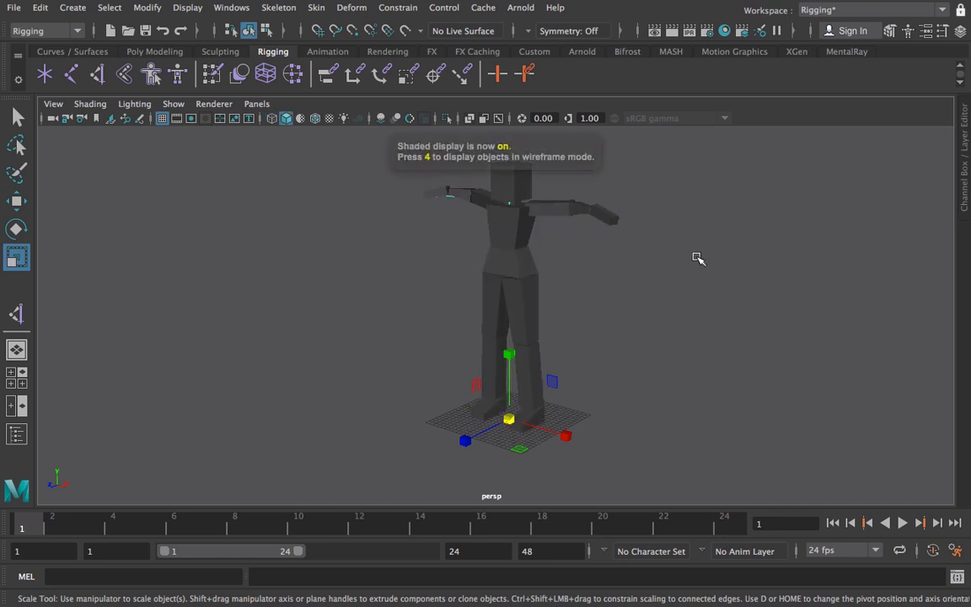
left_click(685, 283)
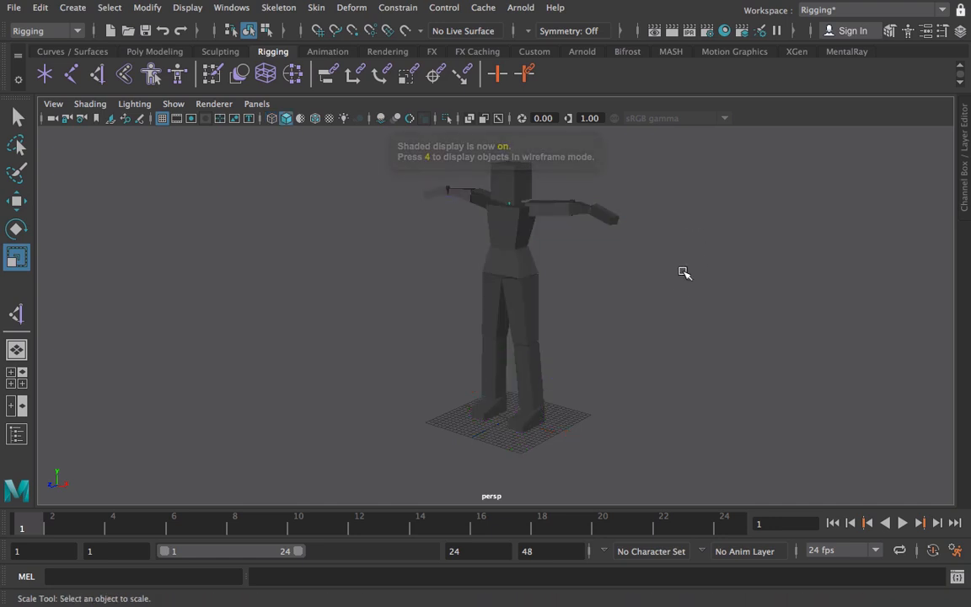